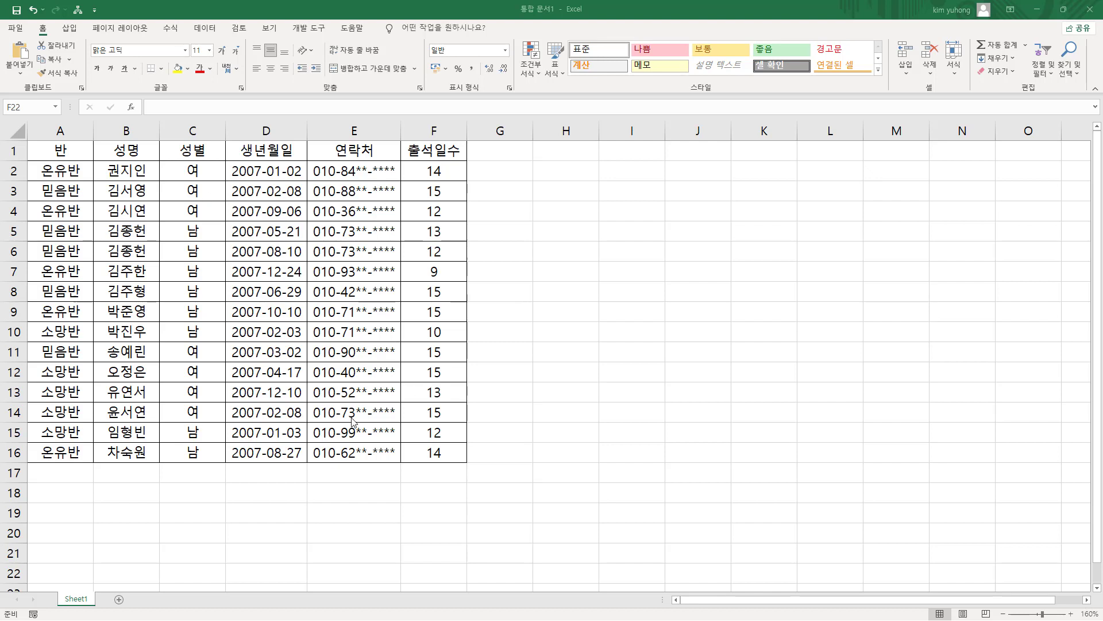
pyautogui.moveTo(38, 137); pyautogui.dragTo(87, 461)
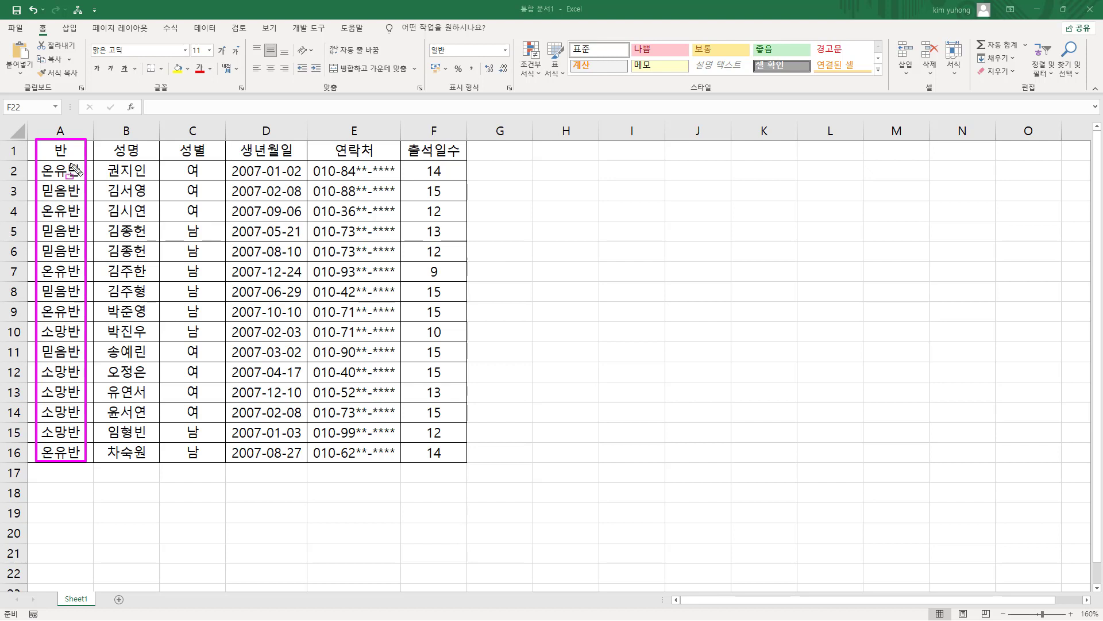
pyautogui.moveTo(174, 138)
pyautogui.mouseDown()
pyautogui.moveTo(218, 292)
pyautogui.moveTo(227, 455)
pyautogui.moveTo(215, 465)
pyautogui.mouseUp()
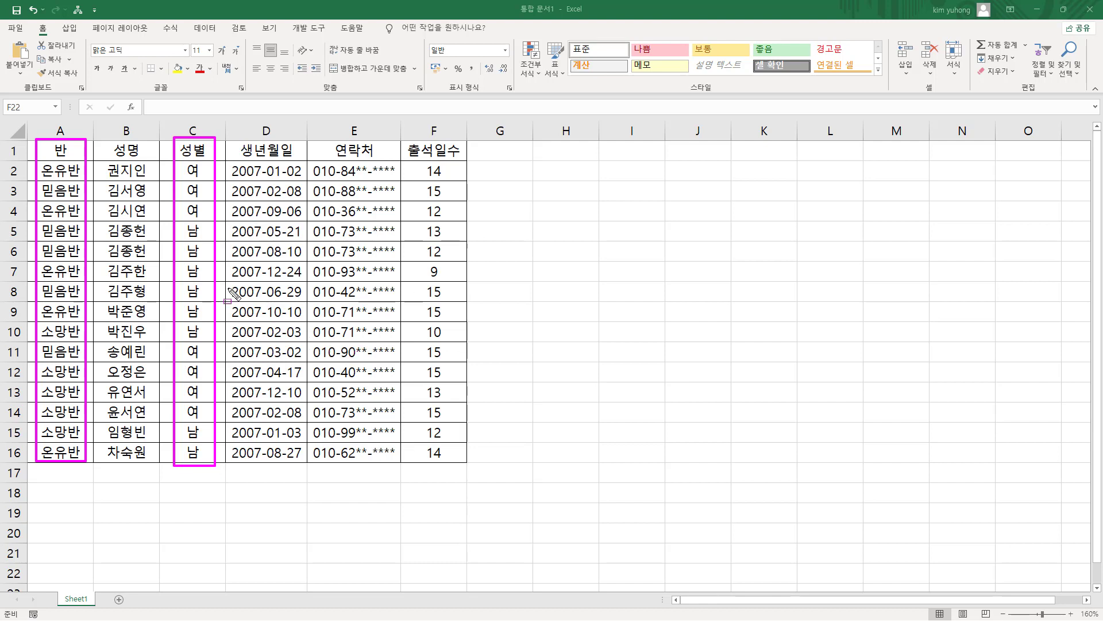
pyautogui.press('Escape')
# - Sort the table A1:F16 by 반 and, as a second level, by 성별, both by cell value in 오름차순 order
pyautogui.moveTo(60, 151); pyautogui.dragTo(428, 452)
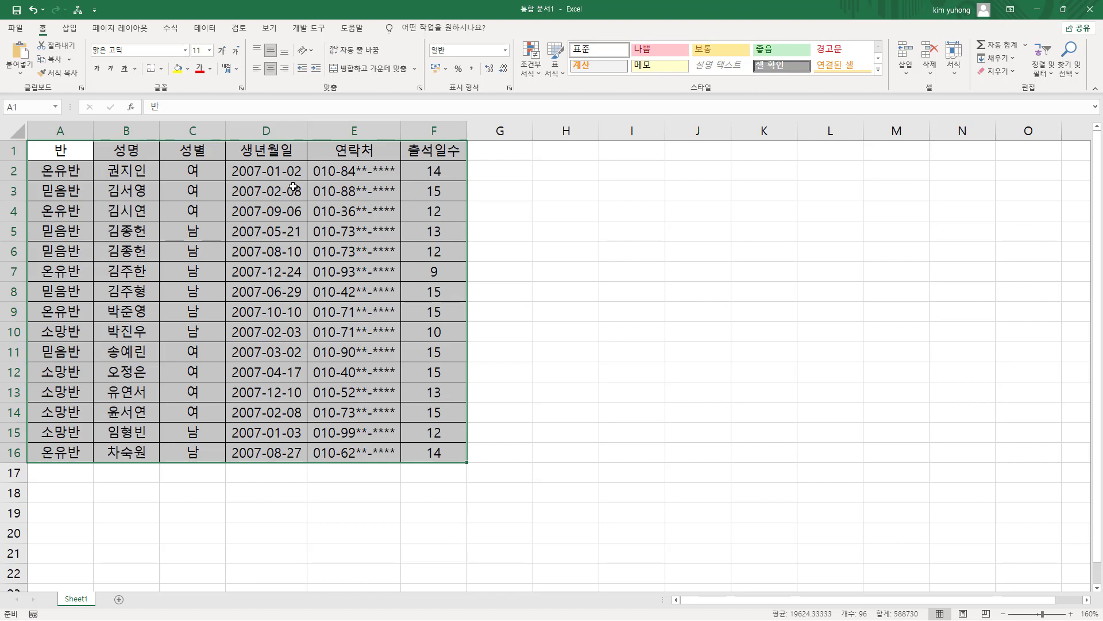
pyautogui.click(206, 28)
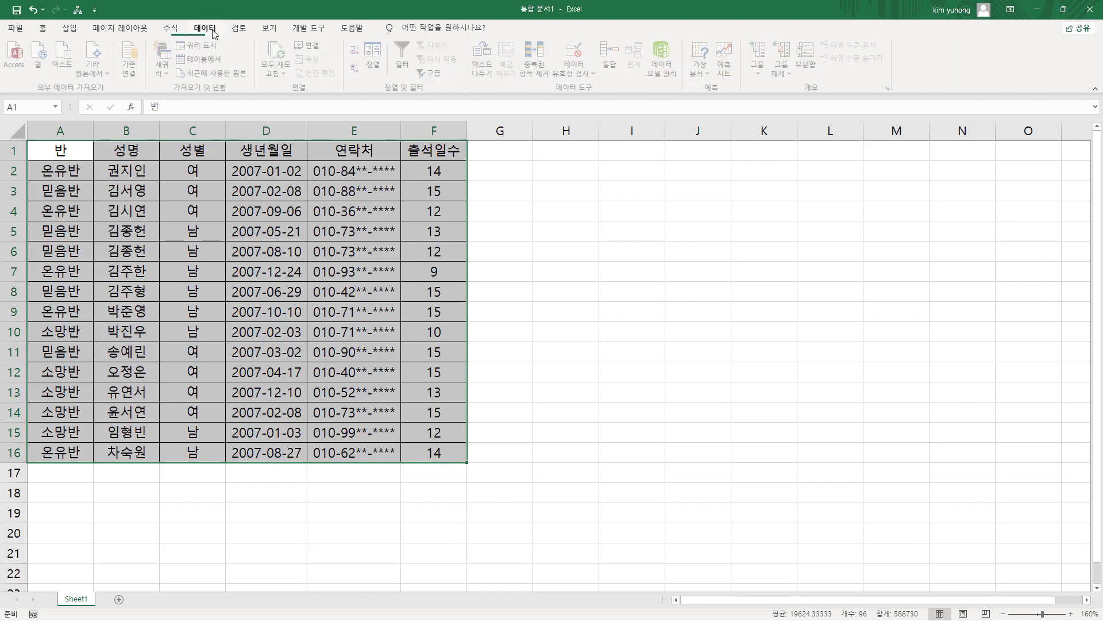
pyautogui.click(376, 58)
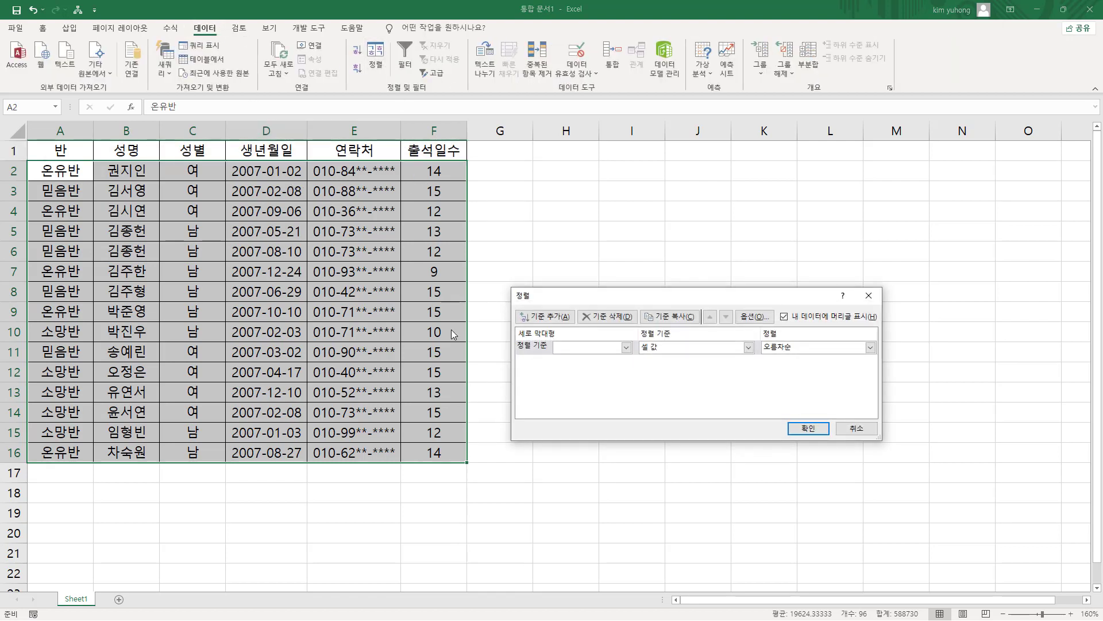
pyautogui.click(574, 349)
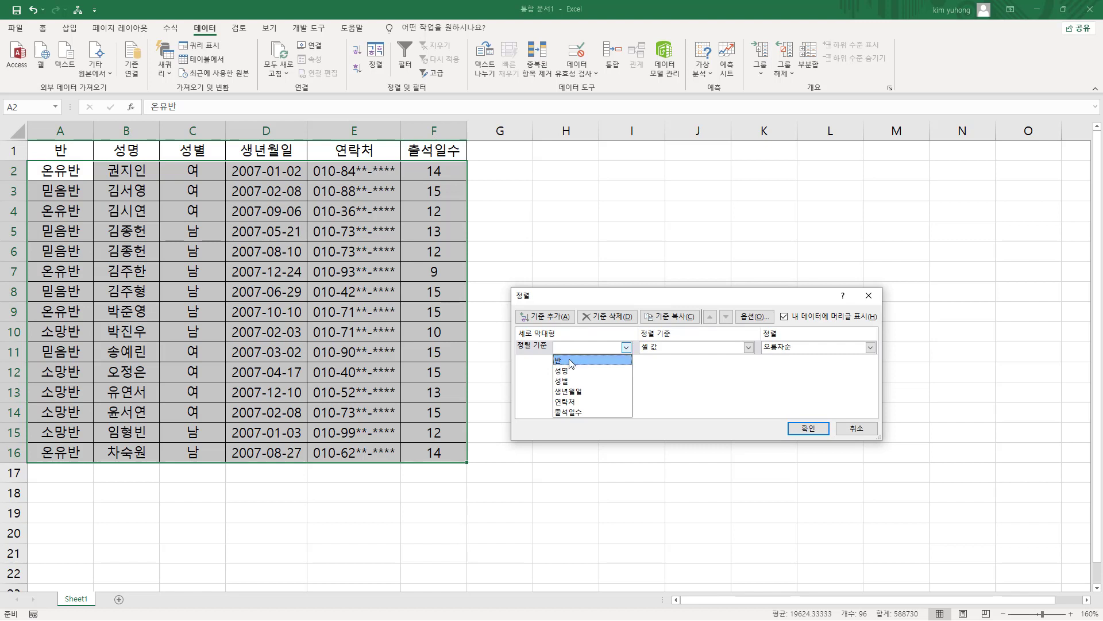
pyautogui.click(571, 361)
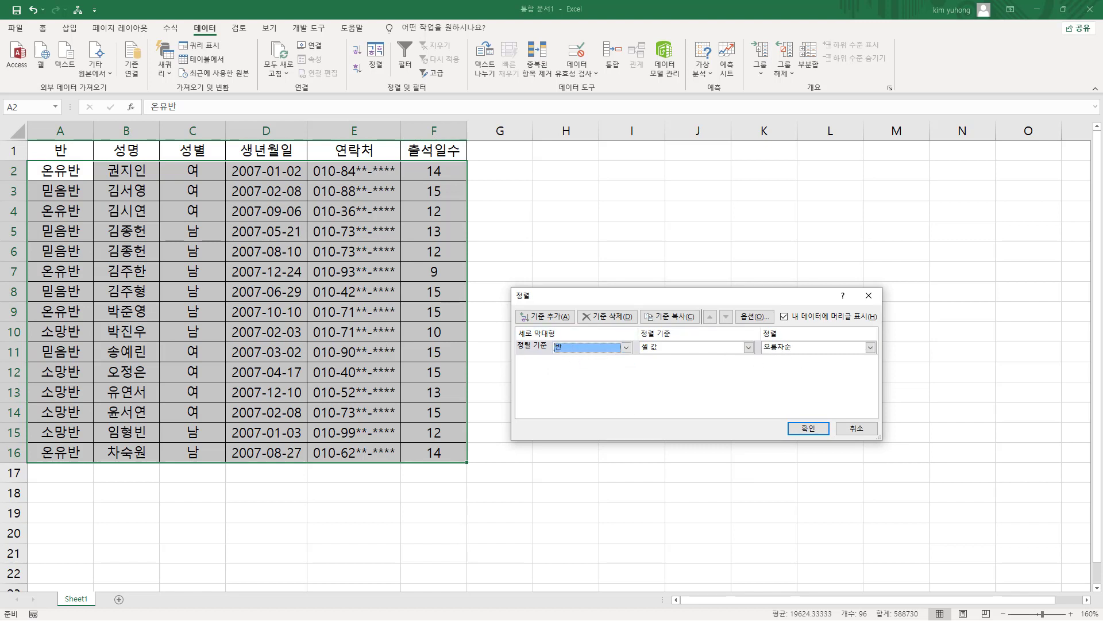
pyautogui.click(546, 317)
pyautogui.click(579, 363)
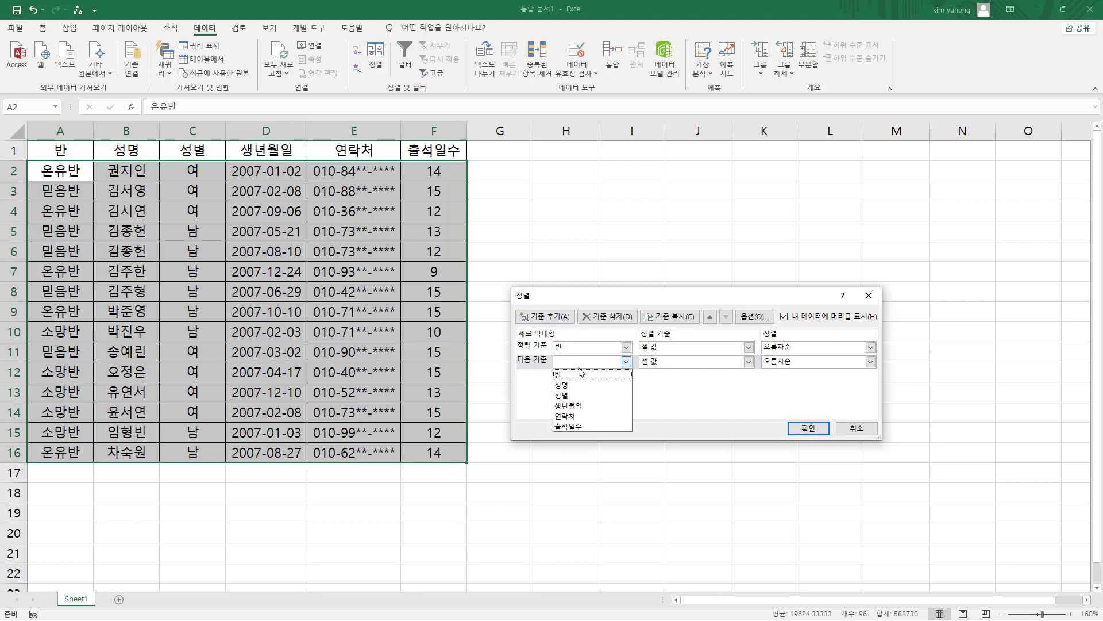
pyautogui.click(569, 395)
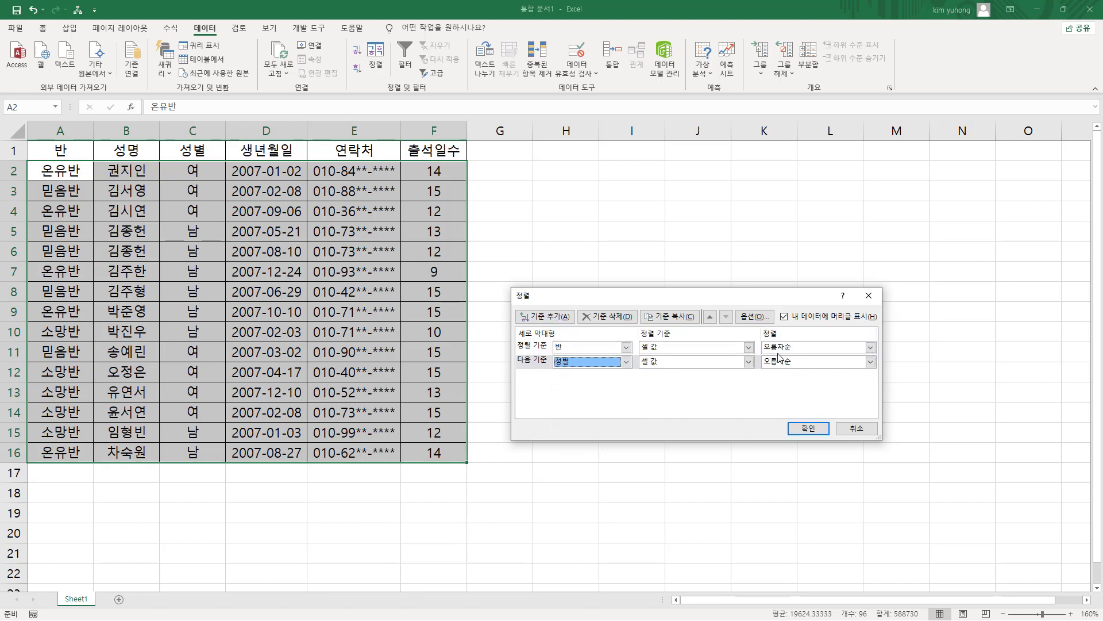
pyautogui.click(806, 428)
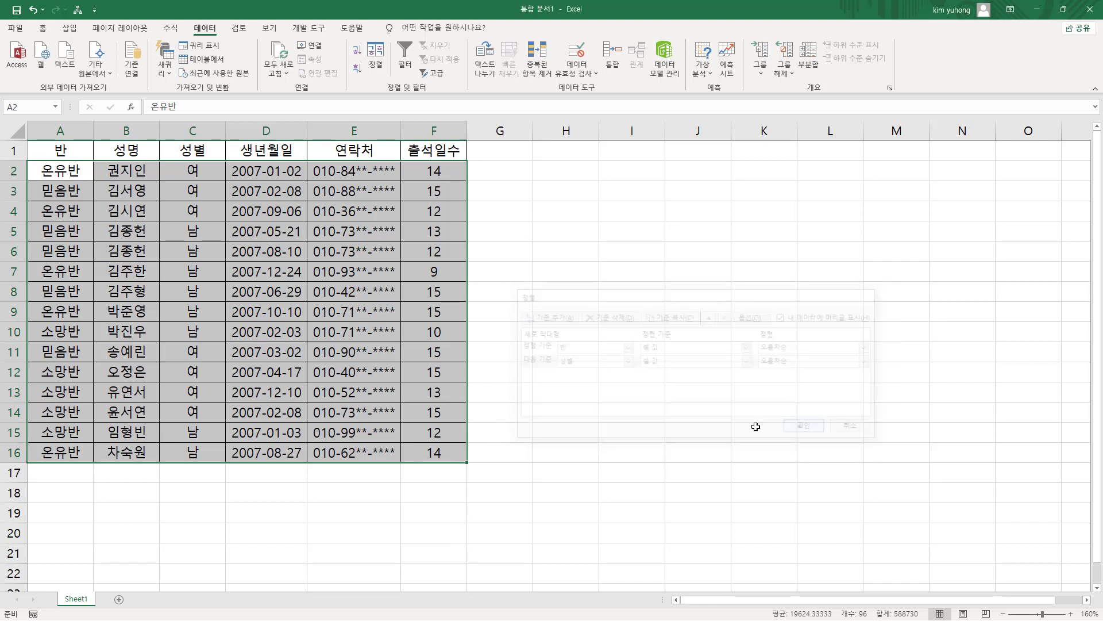
pyautogui.moveTo(40, 162)
pyautogui.mouseDown()
pyautogui.moveTo(57, 263)
pyautogui.moveTo(563, 263)
pyautogui.mouseUp()
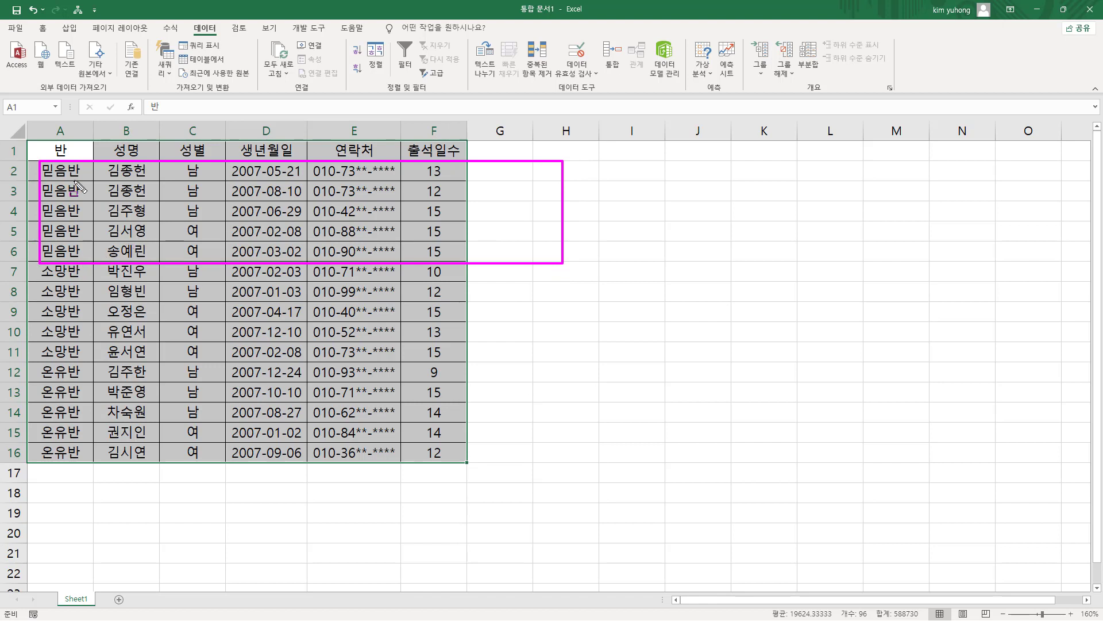
pyautogui.moveTo(30, 263); pyautogui.dragTo(509, 356)
pyautogui.moveTo(35, 362)
pyautogui.mouseDown()
pyautogui.moveTo(443, 465)
pyautogui.moveTo(535, 475)
pyautogui.mouseUp()
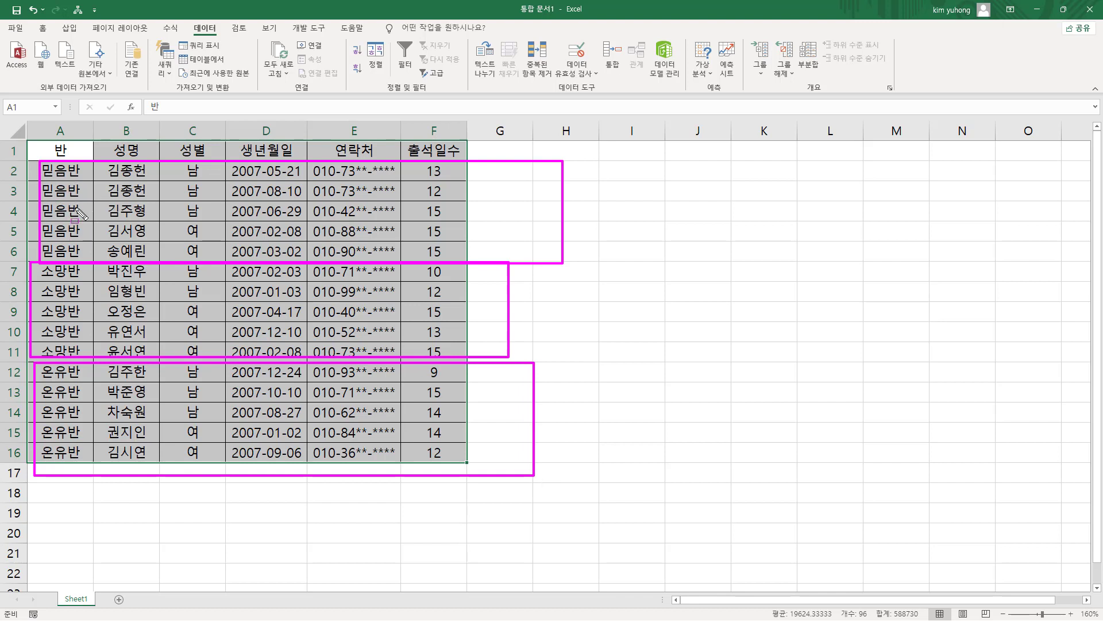
pyautogui.moveTo(180, 164)
pyautogui.mouseDown()
pyautogui.moveTo(202, 218)
pyautogui.moveTo(190, 247)
pyautogui.moveTo(227, 271)
pyautogui.moveTo(213, 258)
pyautogui.moveTo(193, 284)
pyautogui.moveTo(213, 299)
pyautogui.moveTo(187, 317)
pyautogui.moveTo(195, 365)
pyautogui.moveTo(207, 357)
pyautogui.moveTo(212, 472)
pyautogui.mouseUp()
pyautogui.press('Escape')
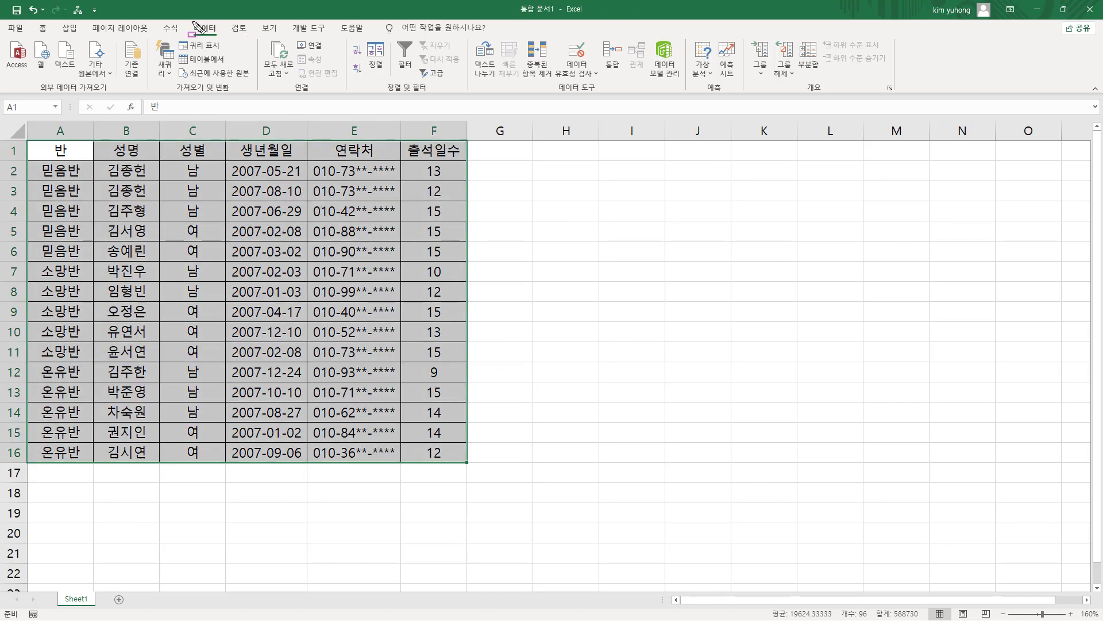
pyautogui.moveTo(187, 20); pyautogui.dragTo(224, 35)
pyautogui.moveTo(798, 35); pyautogui.dragTo(824, 75)
pyautogui.press('Escape')
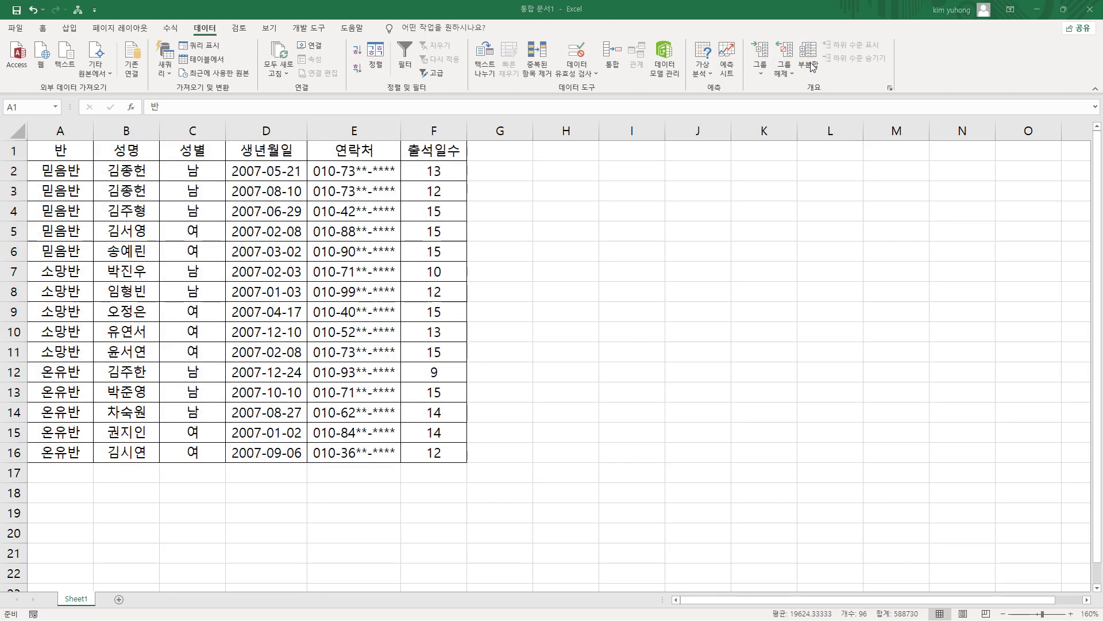
# - Add subtotals to the table grouped by 반, using the 평균 function on 출석일수
pyautogui.click(809, 65)
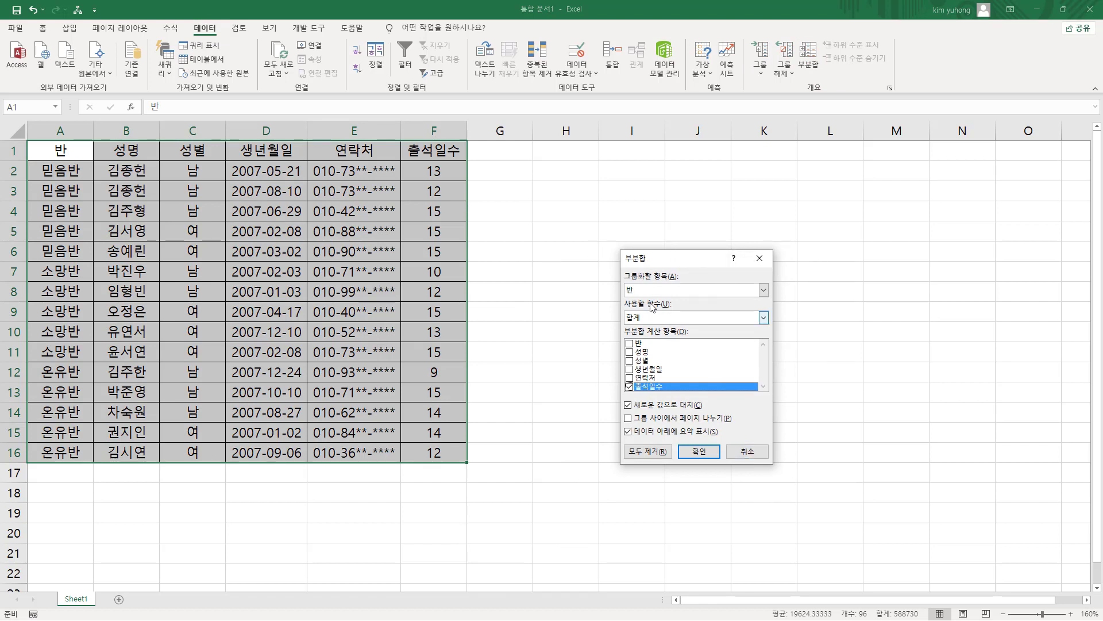
pyautogui.hotkey('ctrl', '2')
pyautogui.moveTo(619, 280); pyautogui.dragTo(684, 303)
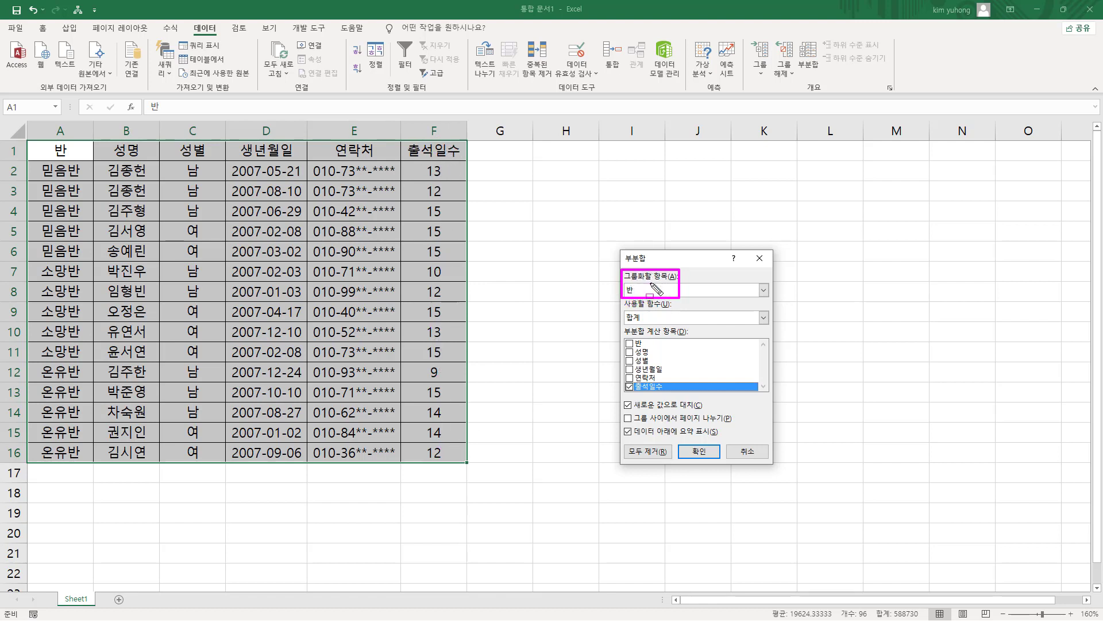
pyautogui.moveTo(622, 298)
pyautogui.mouseDown()
pyautogui.moveTo(658, 328)
pyautogui.moveTo(676, 325)
pyautogui.mouseUp()
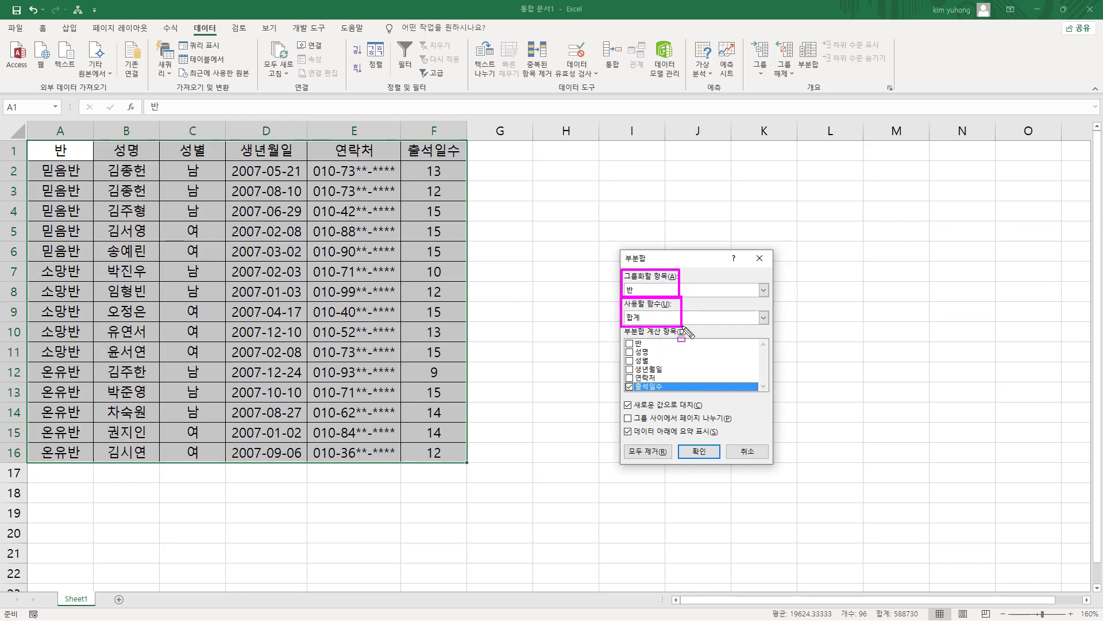
pyautogui.press('Escape')
pyautogui.click(650, 317)
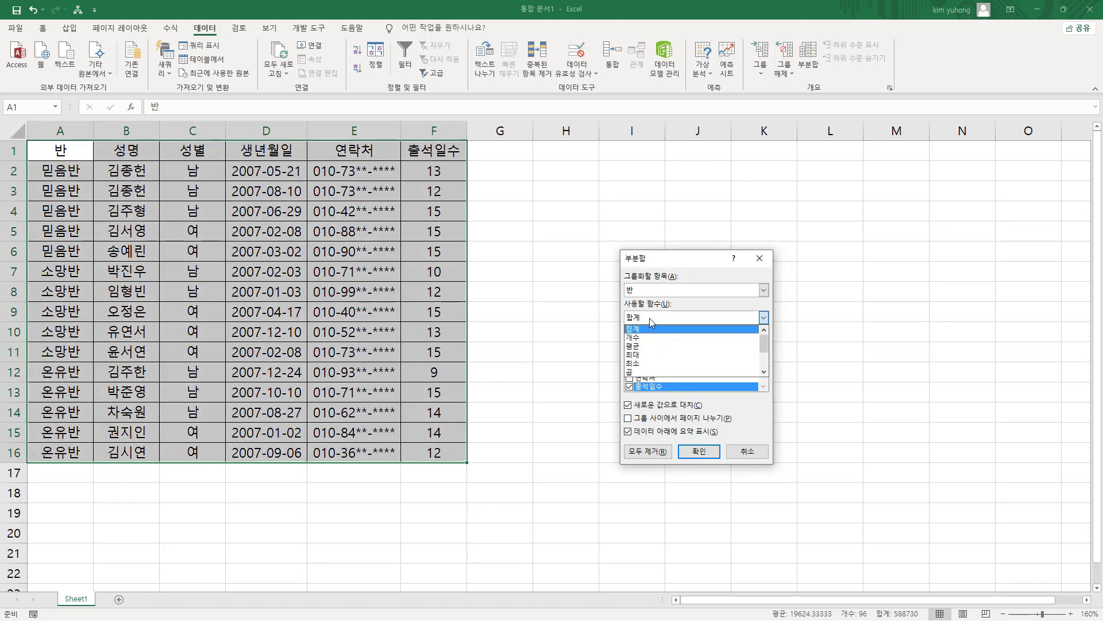
pyautogui.click(631, 346)
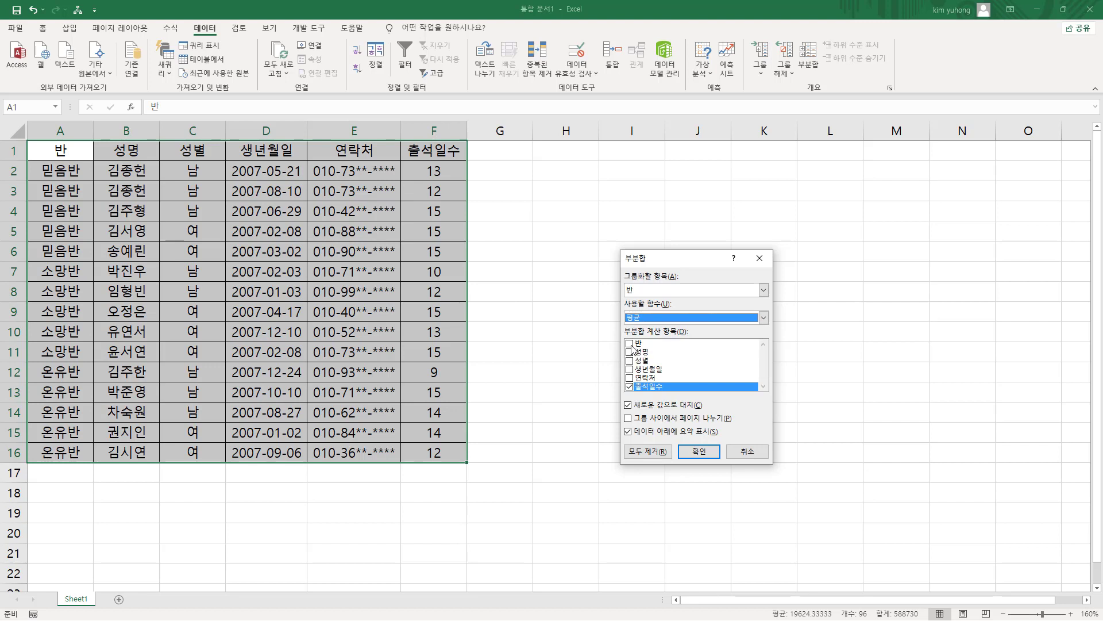
pyautogui.moveTo(623, 297); pyautogui.dragTo(679, 323)
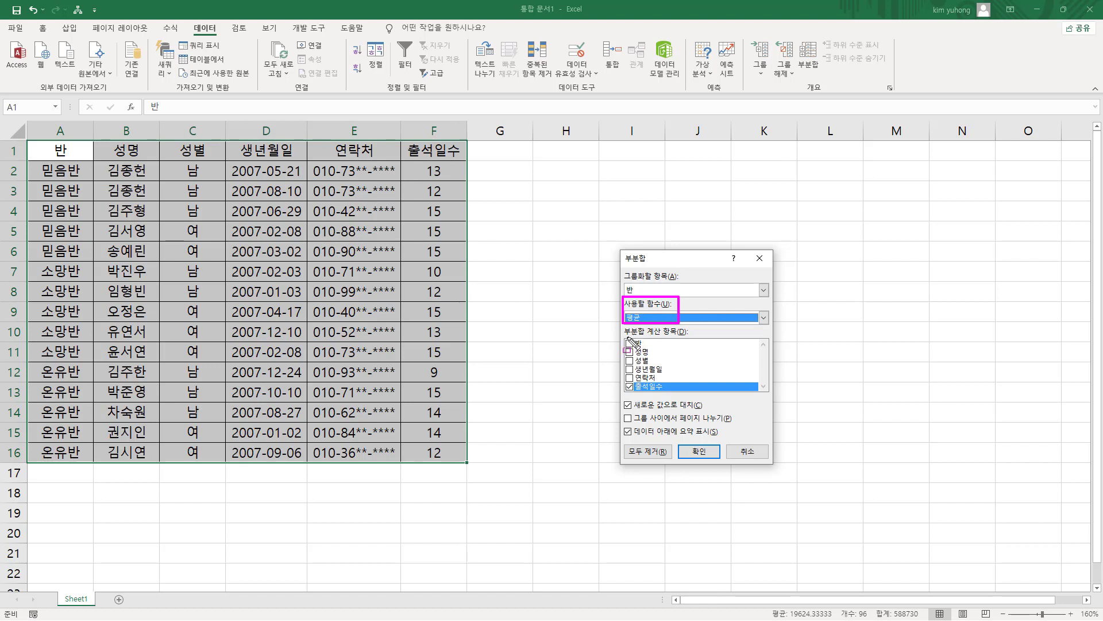
pyautogui.moveTo(625, 339)
pyautogui.mouseDown()
pyautogui.moveTo(633, 368)
pyautogui.moveTo(667, 394)
pyautogui.mouseUp()
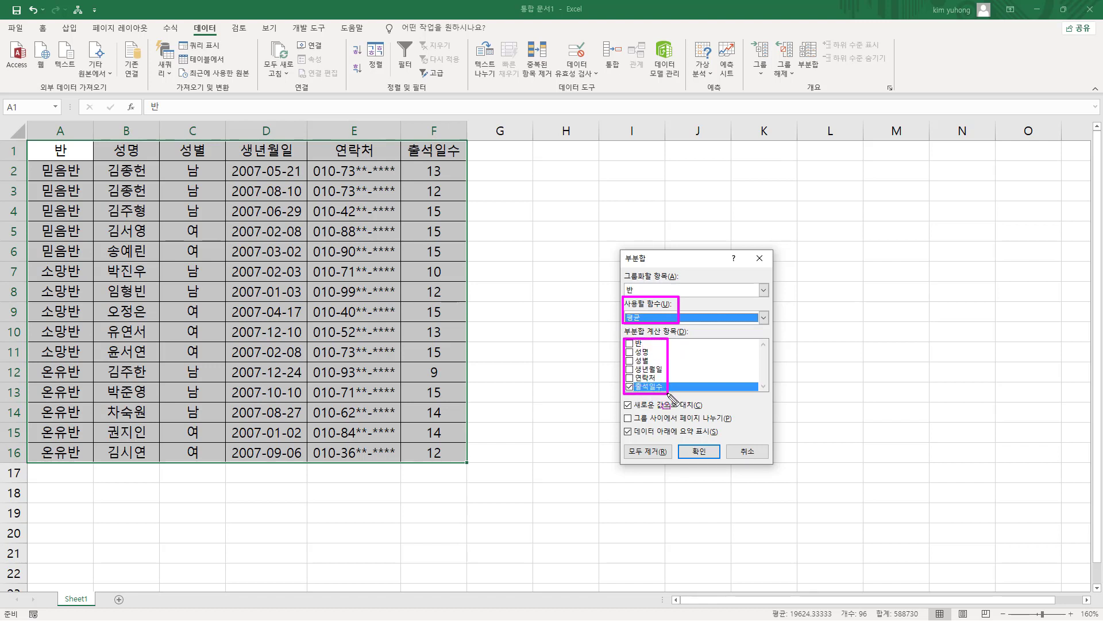
pyautogui.click(635, 387)
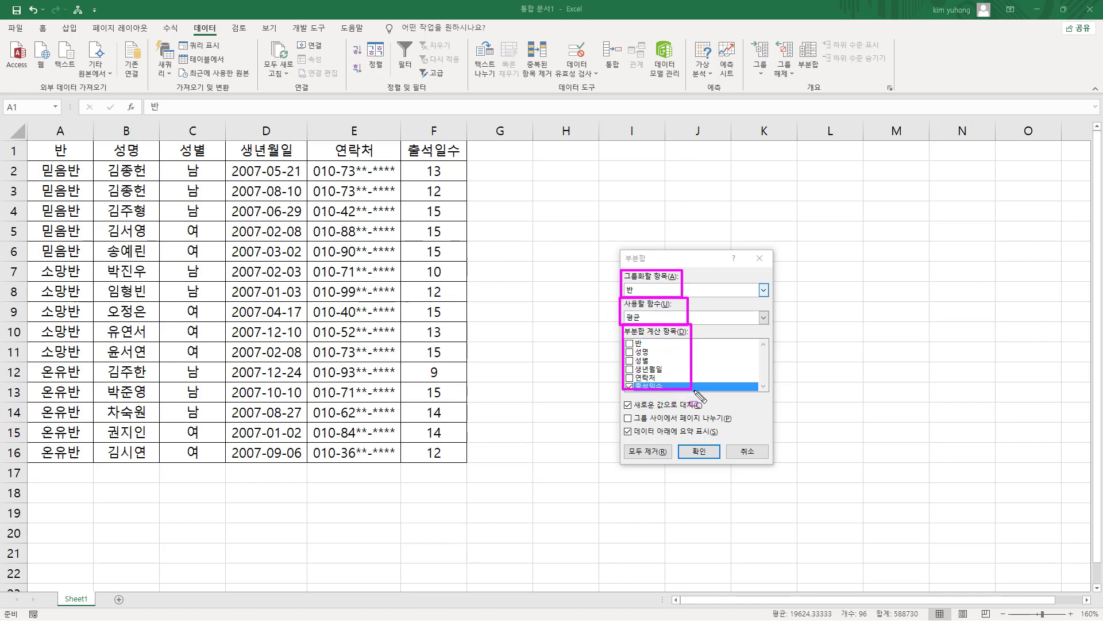
pyautogui.moveTo(682, 441)
pyautogui.mouseDown()
pyautogui.moveTo(694, 460)
pyautogui.moveTo(723, 464)
pyautogui.mouseUp()
pyautogui.click(700, 451)
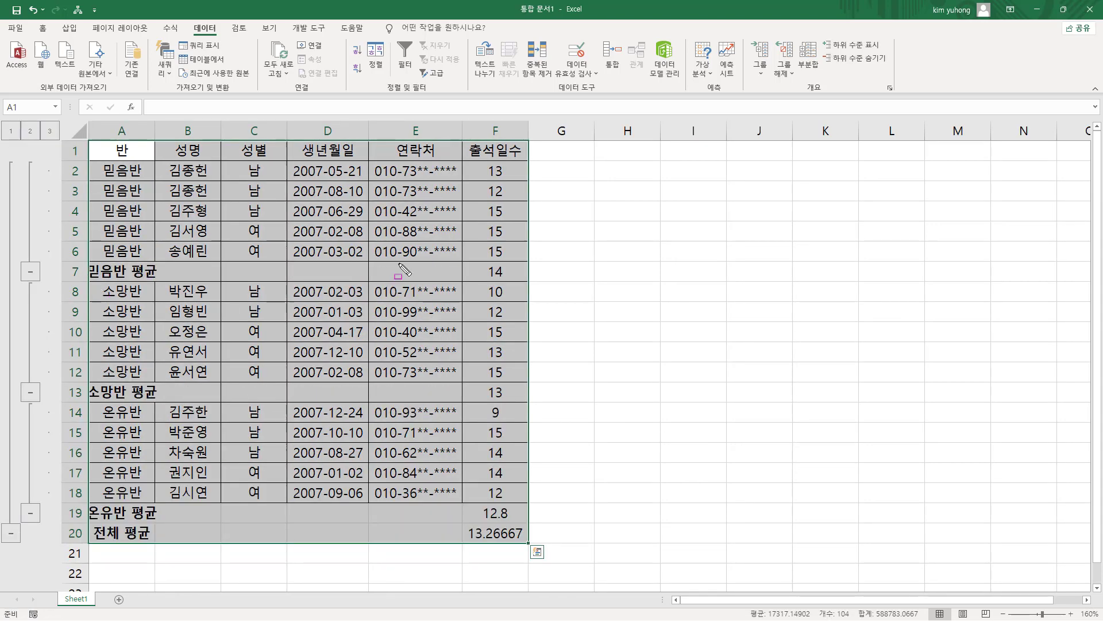
pyautogui.moveTo(473, 262); pyautogui.dragTo(538, 279)
pyautogui.moveTo(92, 262)
pyautogui.mouseDown()
pyautogui.moveTo(339, 283)
pyautogui.moveTo(537, 284)
pyautogui.mouseUp()
pyautogui.moveTo(90, 378)
pyautogui.mouseDown()
pyautogui.moveTo(190, 401)
pyautogui.moveTo(523, 418)
pyautogui.mouseUp()
pyautogui.moveTo(86, 499)
pyautogui.mouseDown()
pyautogui.moveTo(92, 518)
pyautogui.moveTo(533, 505)
pyautogui.moveTo(506, 521)
pyautogui.mouseUp()
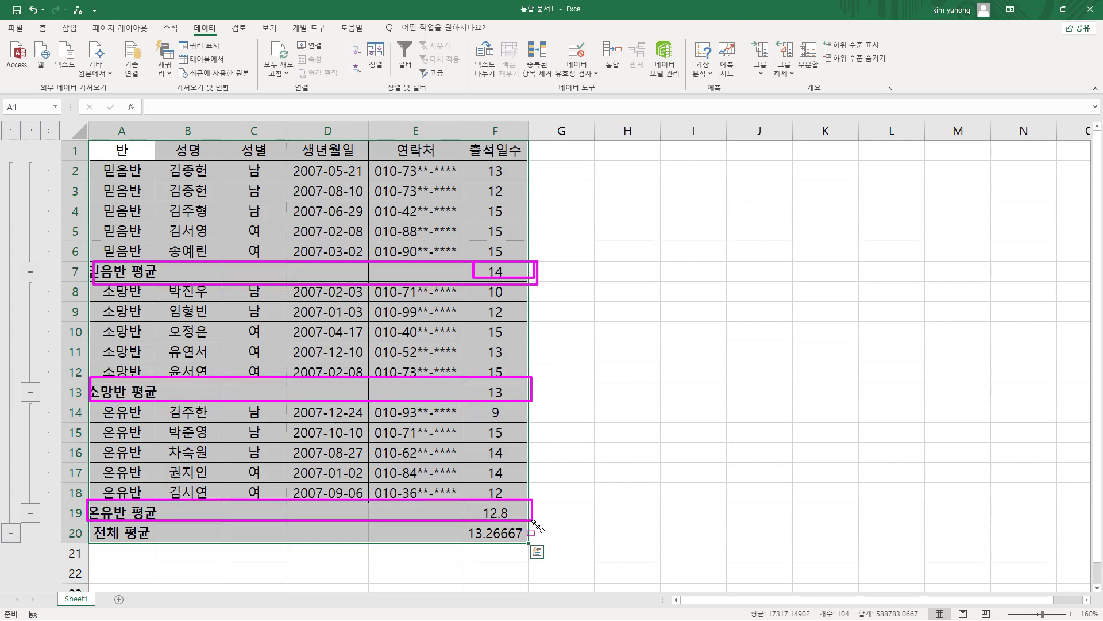
pyautogui.moveTo(92, 530)
pyautogui.mouseDown()
pyautogui.moveTo(530, 537)
pyautogui.moveTo(457, 526)
pyautogui.mouseUp()
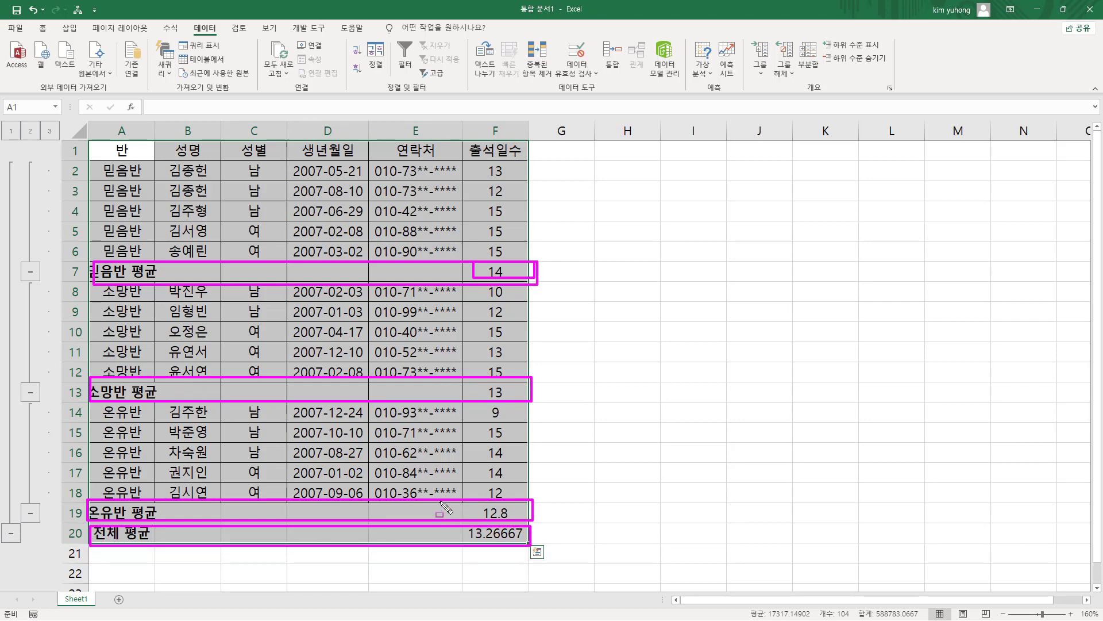
pyautogui.press('Escape')
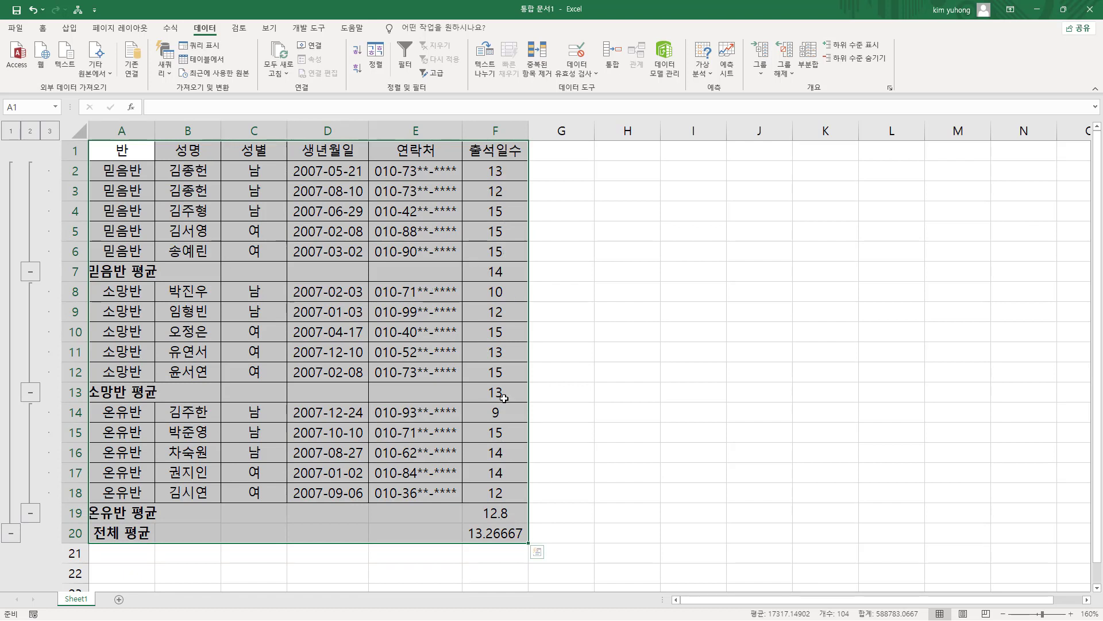
# - Set up a subtotal grouped by 성별, using the 개수 function on 성별 only, with 출석일수 unchecked
pyautogui.click(809, 58)
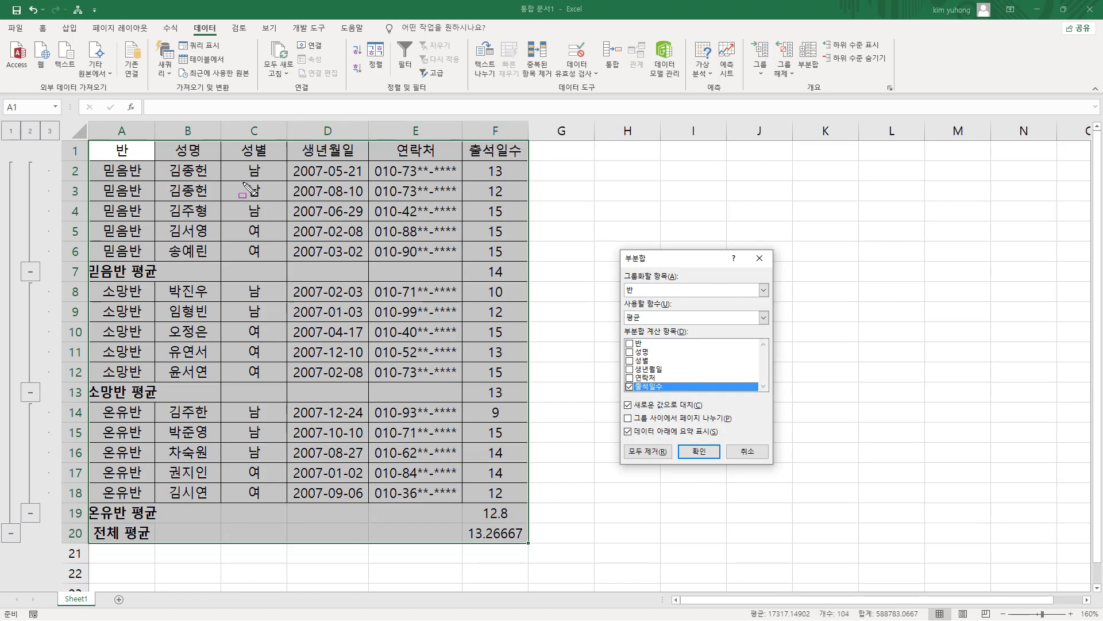
pyautogui.moveTo(242, 162)
pyautogui.mouseDown()
pyautogui.moveTo(269, 220)
pyautogui.moveTo(271, 369)
pyautogui.moveTo(242, 376)
pyautogui.mouseUp()
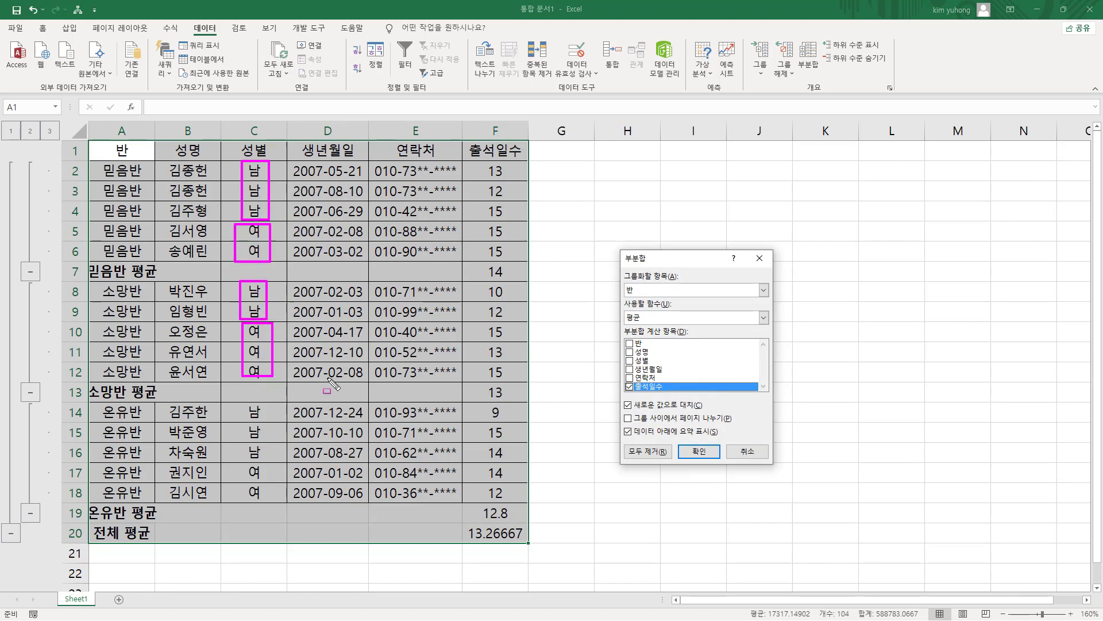
pyautogui.press('Escape')
pyautogui.click(642, 291)
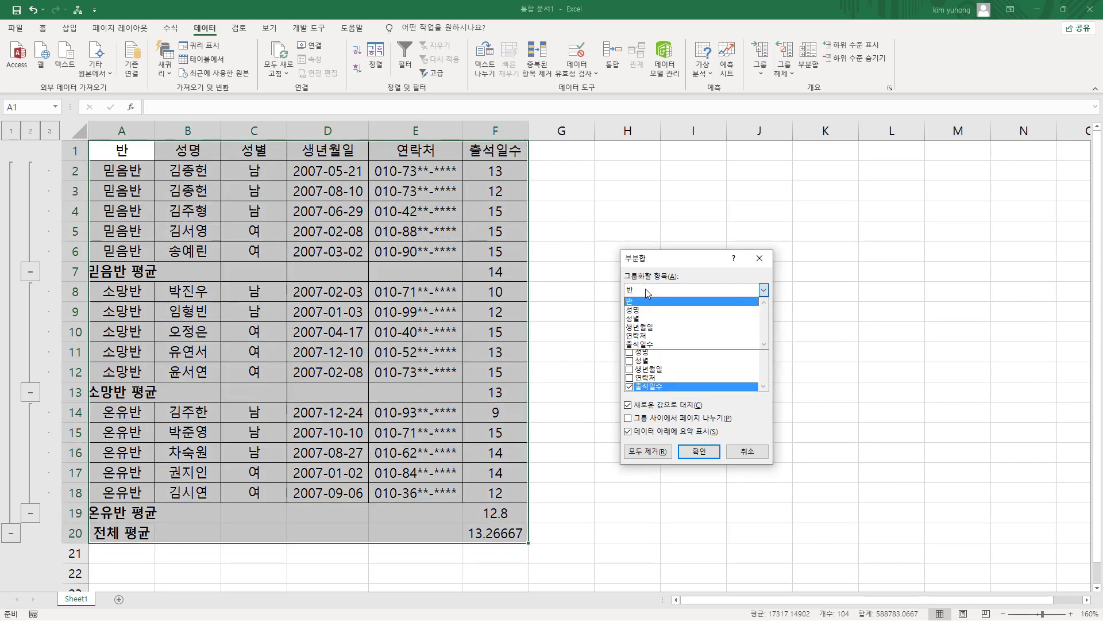
pyautogui.click(642, 319)
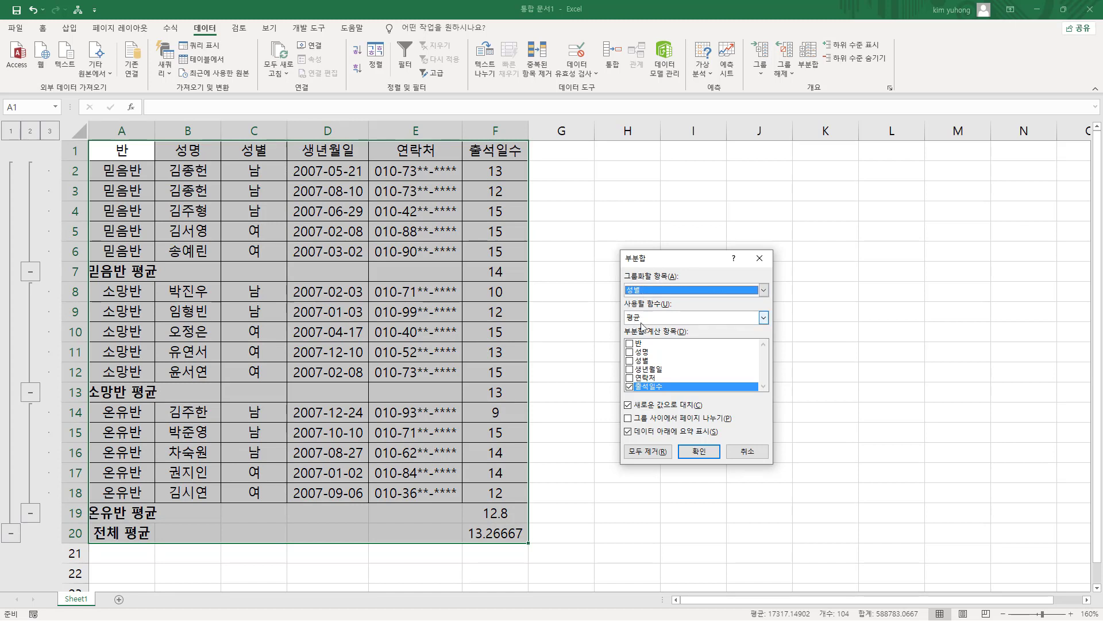
pyautogui.click(646, 319)
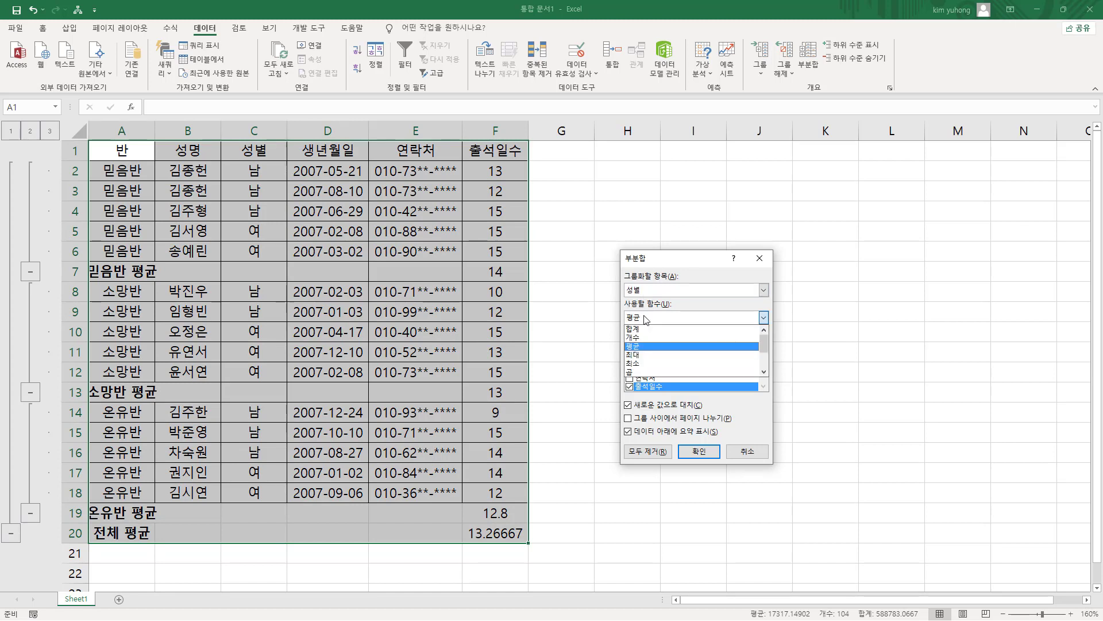
pyautogui.click(643, 338)
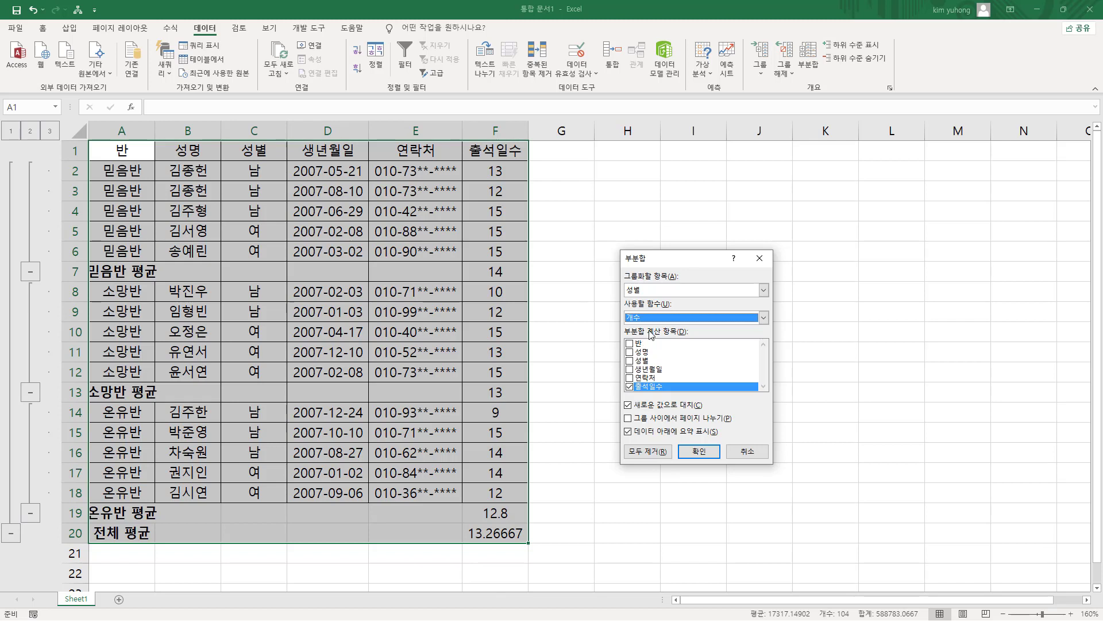
pyautogui.click(629, 361)
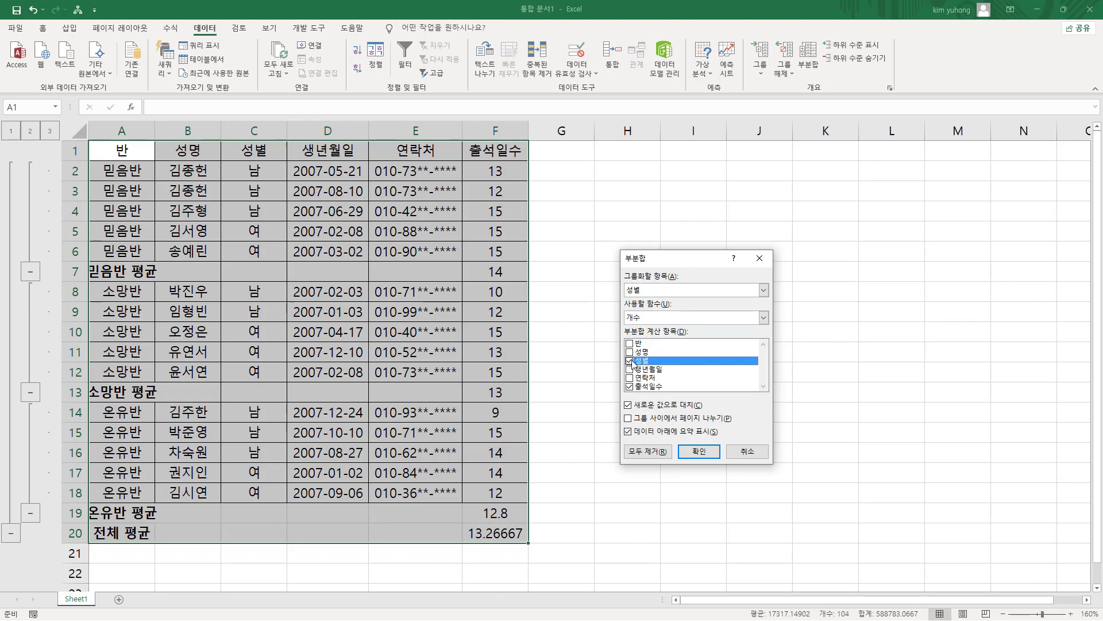
pyautogui.moveTo(622, 354); pyautogui.dragTo(660, 365)
pyautogui.moveTo(621, 304); pyautogui.dragTo(651, 325)
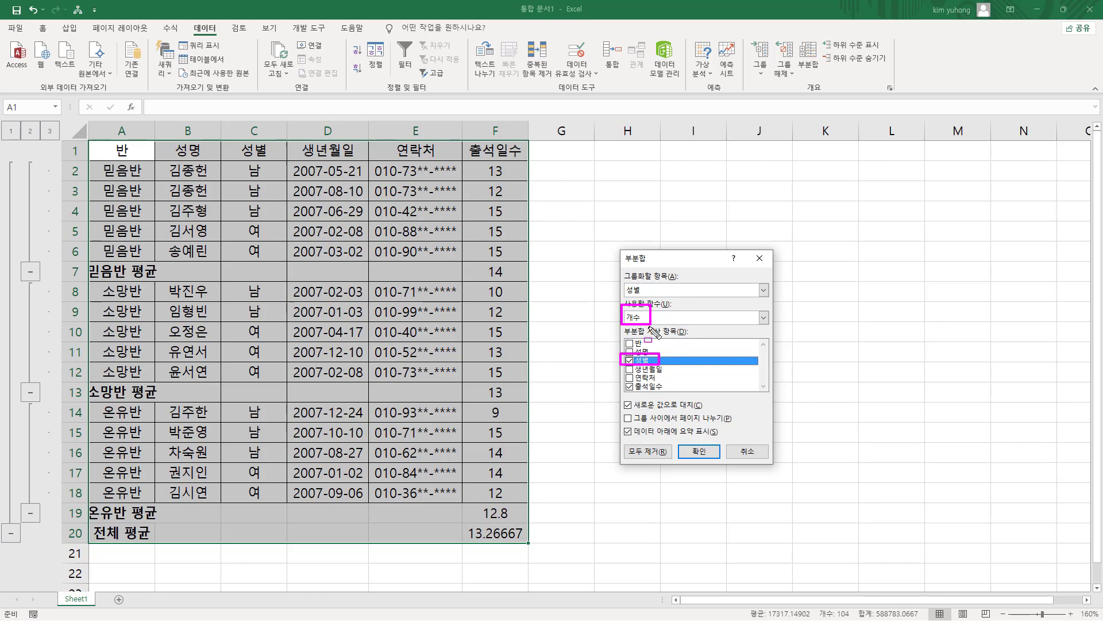
pyautogui.moveTo(622, 390); pyautogui.dragTo(670, 391)
pyautogui.press('Escape')
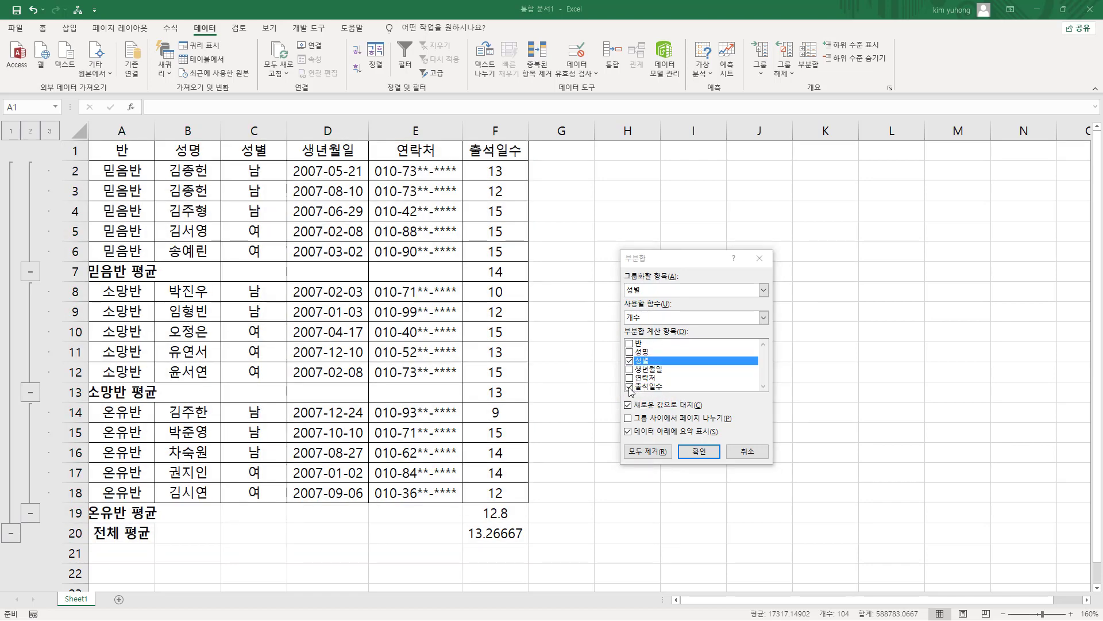
pyautogui.click(630, 387)
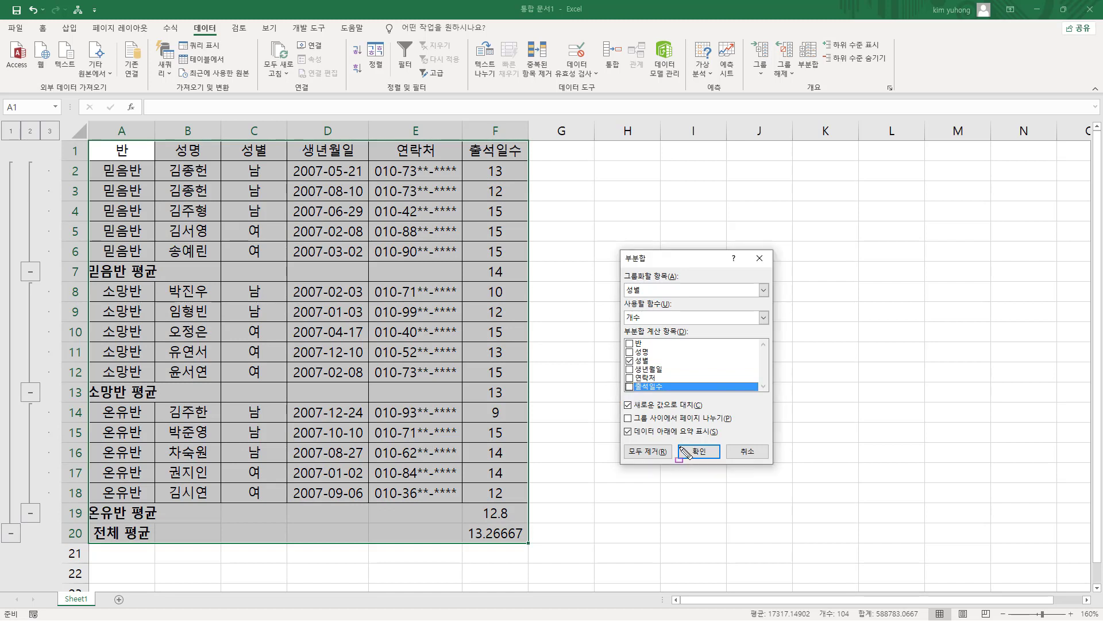
# - Apply the 성별 count subtotal with 새로운 값으로 대치 enabled and look over the subtotal rows
pyautogui.moveTo(680, 441); pyautogui.dragTo(719, 462)
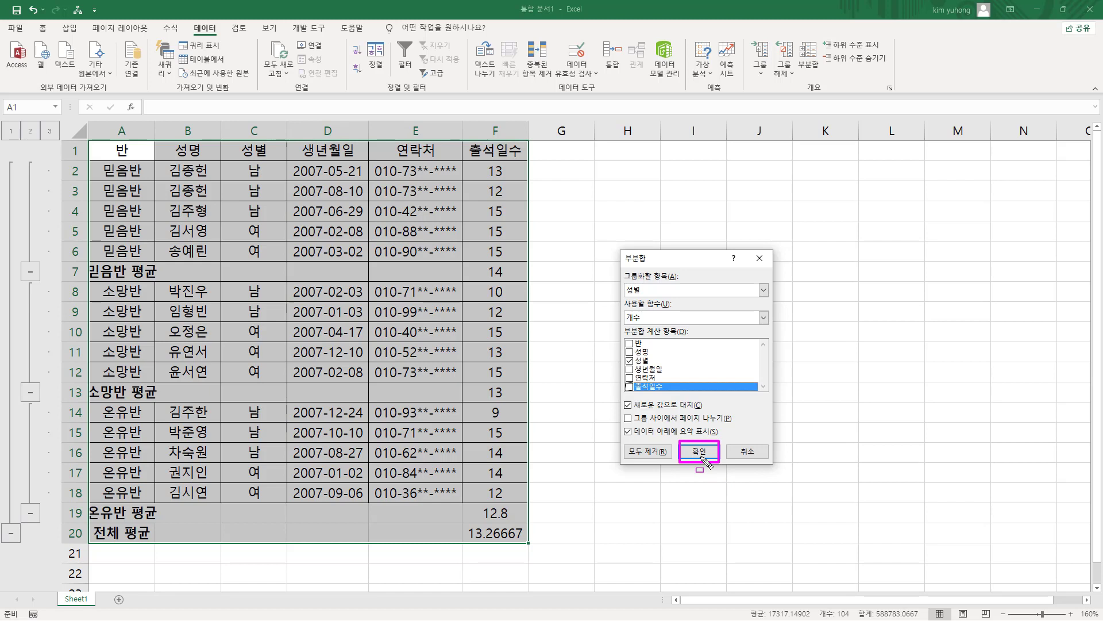
pyautogui.moveTo(87, 261)
pyautogui.mouseDown()
pyautogui.moveTo(138, 281)
pyautogui.moveTo(523, 281)
pyautogui.mouseUp()
pyautogui.moveTo(80, 381); pyautogui.dragTo(532, 403)
pyautogui.moveTo(87, 504); pyautogui.dragTo(535, 519)
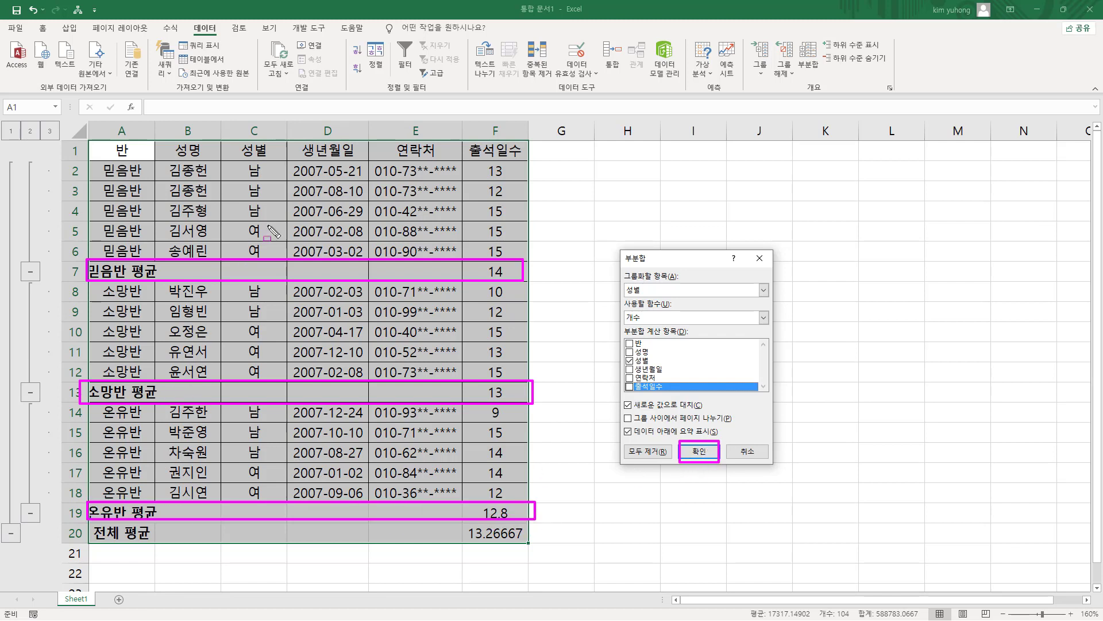
pyautogui.moveTo(625, 282)
pyautogui.mouseDown()
pyautogui.moveTo(642, 361)
pyautogui.moveTo(663, 366)
pyautogui.mouseUp()
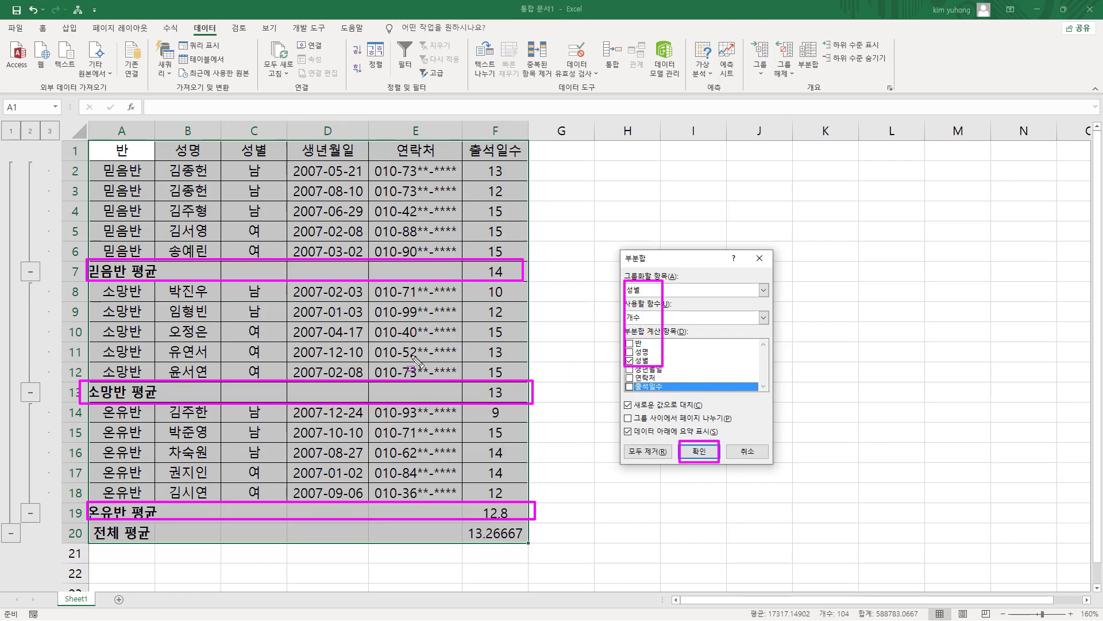
pyautogui.moveTo(623, 424)
pyautogui.mouseDown()
pyautogui.moveTo(712, 422)
pyautogui.moveTo(709, 412)
pyautogui.mouseUp()
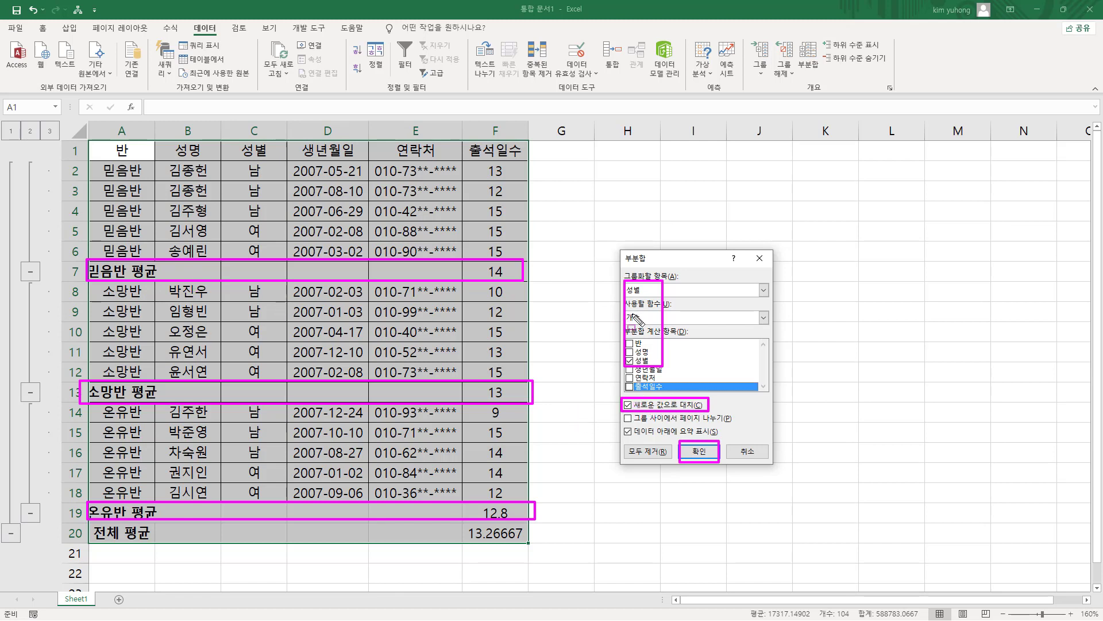
pyautogui.moveTo(624, 310); pyautogui.dragTo(642, 326)
pyautogui.press('Escape')
pyautogui.click(700, 452)
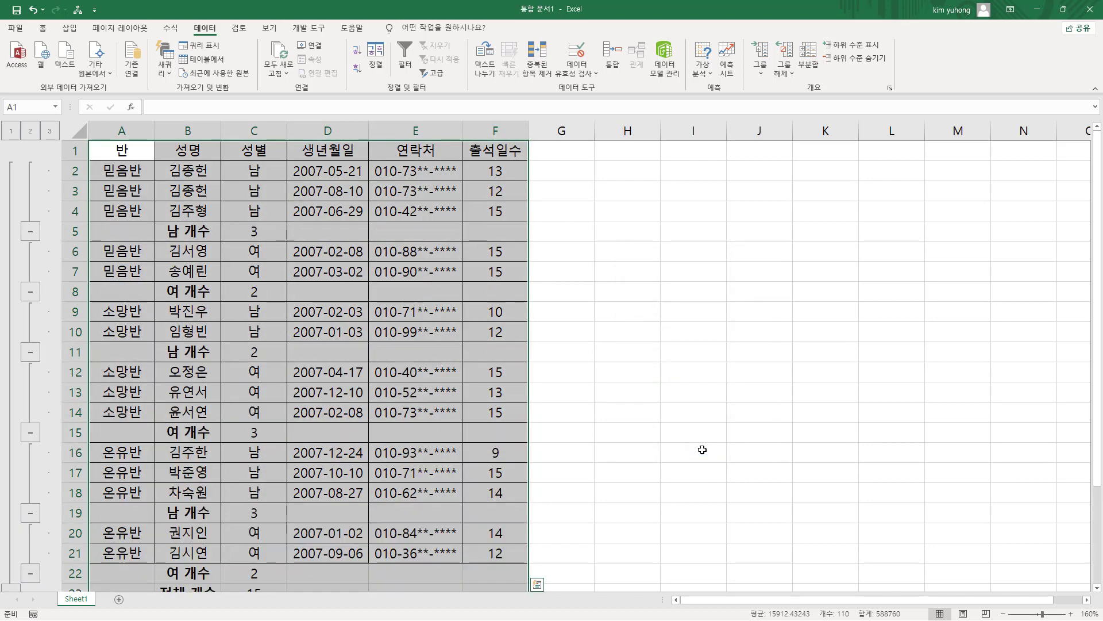
pyautogui.scroll(-2, 382, 368)
pyautogui.scroll(2, 381, 369)
pyautogui.scroll(-2, 204, 456)
pyautogui.scroll(2, 207, 431)
# - Remove all subtotals from the table and return to cell A1
pyautogui.click(806, 64)
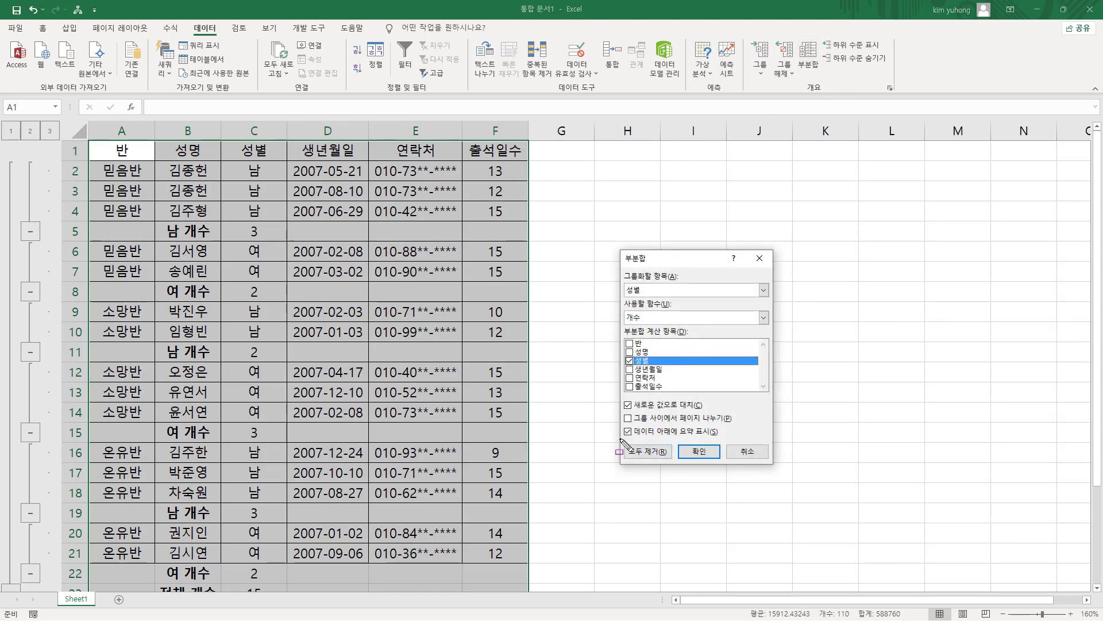
pyautogui.click(647, 451)
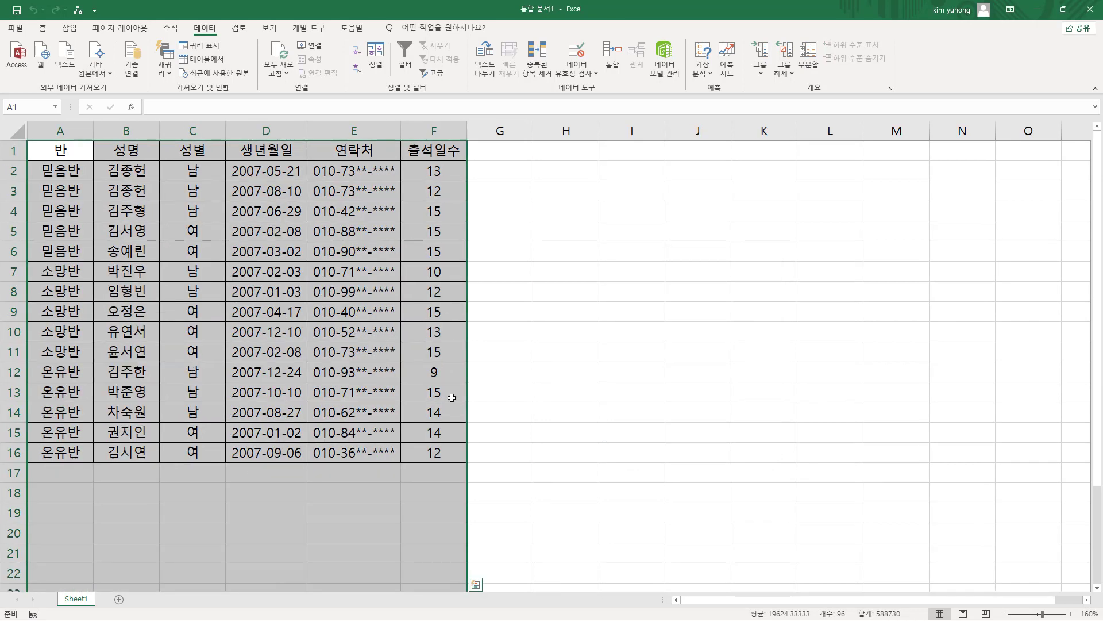
pyautogui.click(188, 336)
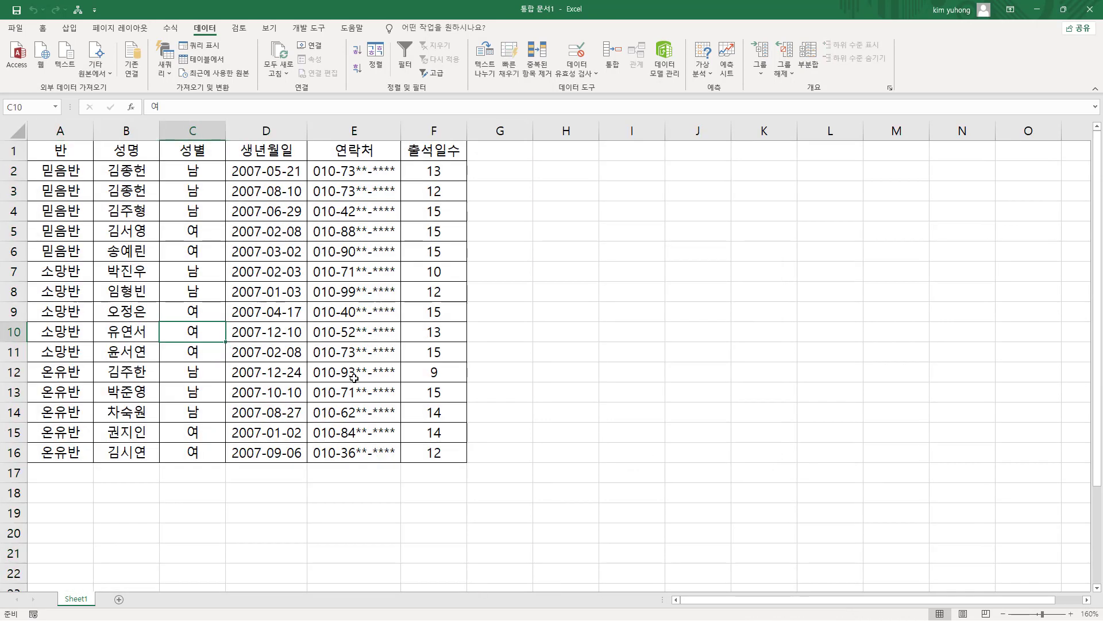
pyautogui.hotkey('ctrl', 'Home')
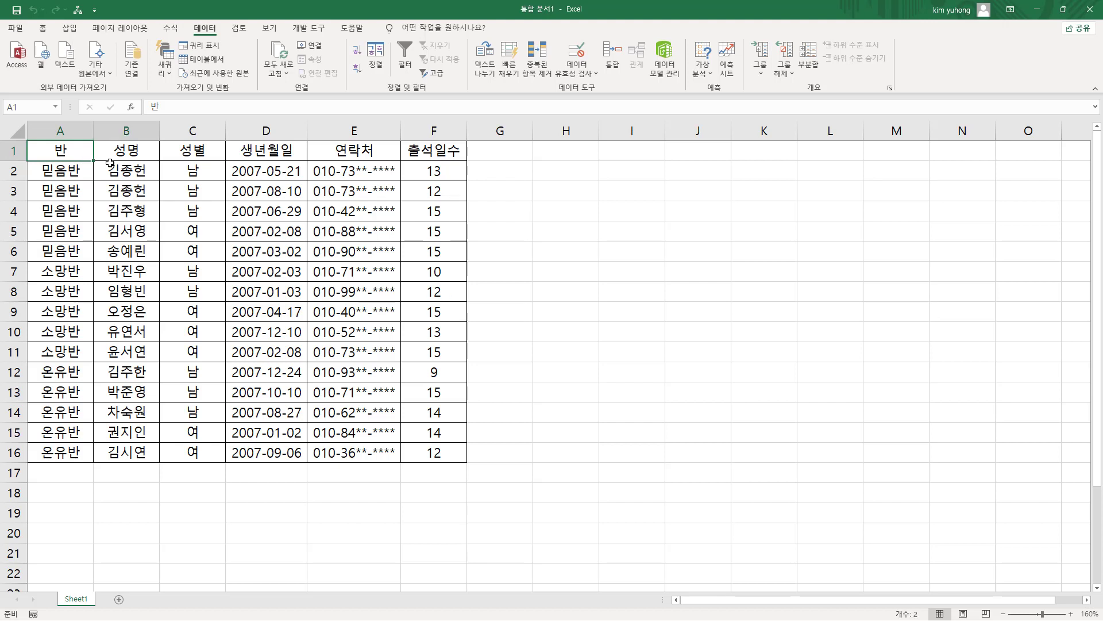
# - Add subtotals to A1:F16 grouped by 반, using the 평균 function on 출석일수 only, with 새로운 값으로 대치 enabled
pyautogui.moveTo(66, 152); pyautogui.dragTo(432, 452)
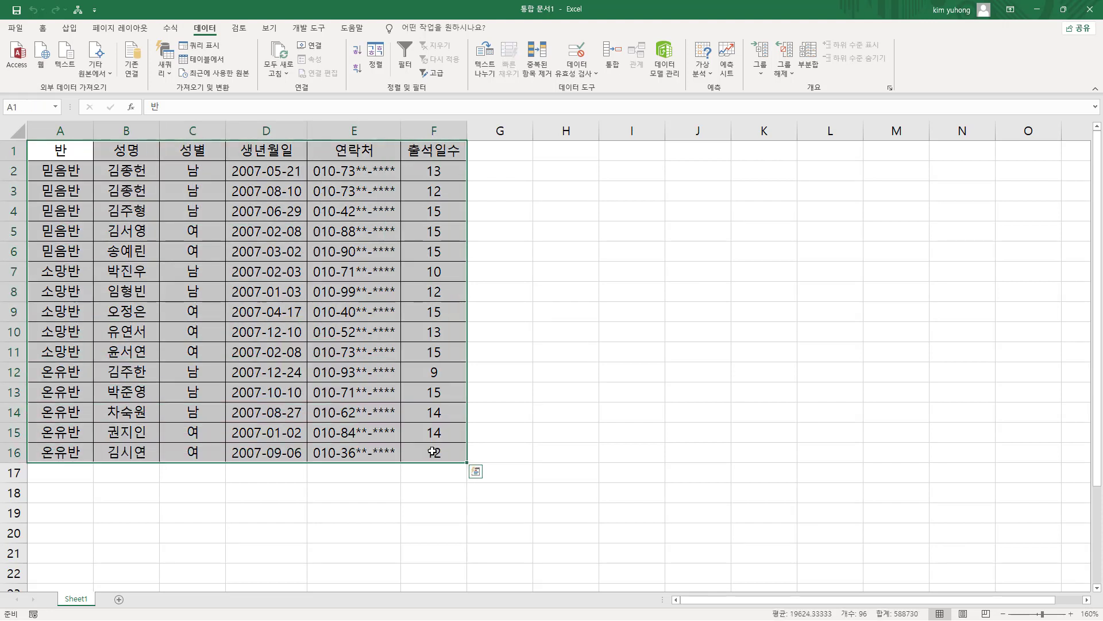
pyautogui.click(809, 62)
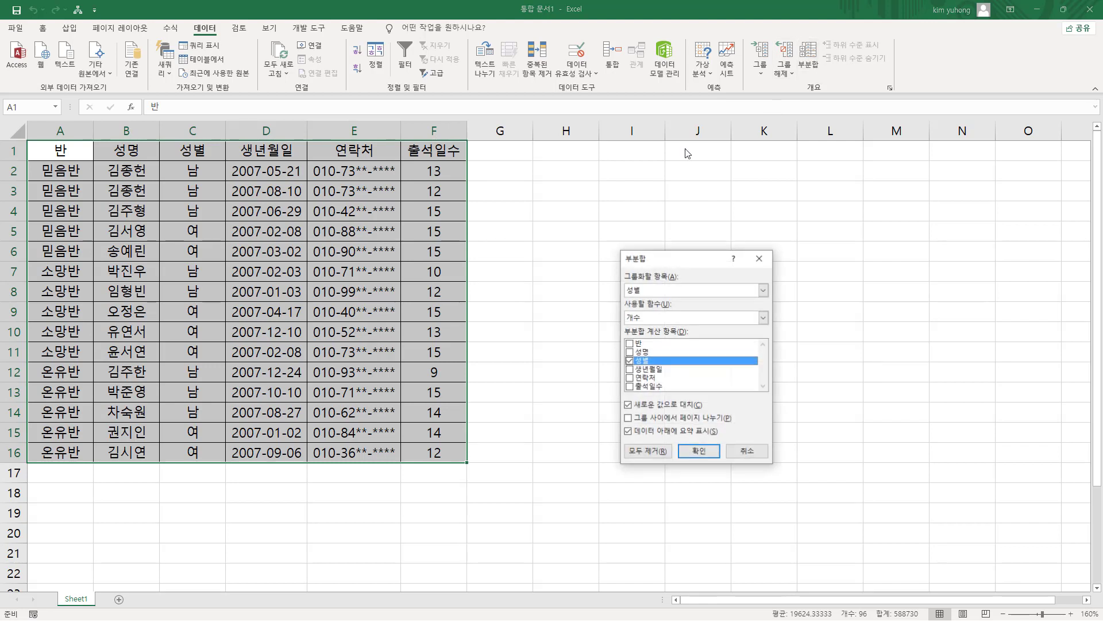
pyautogui.click(658, 290)
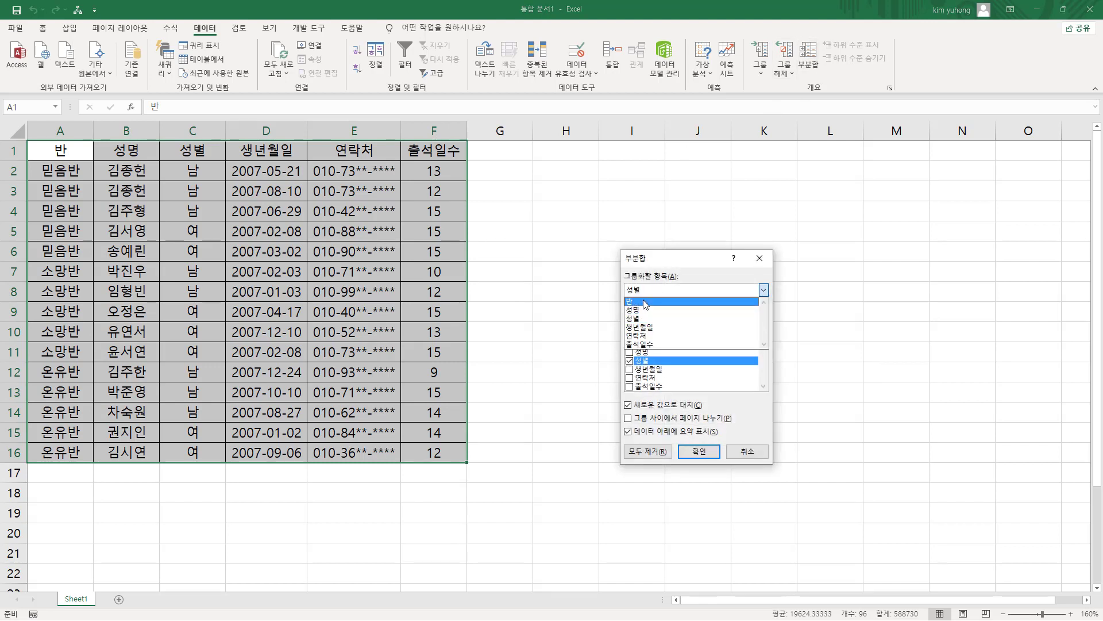
pyautogui.click(645, 303)
pyautogui.click(646, 317)
pyautogui.click(639, 347)
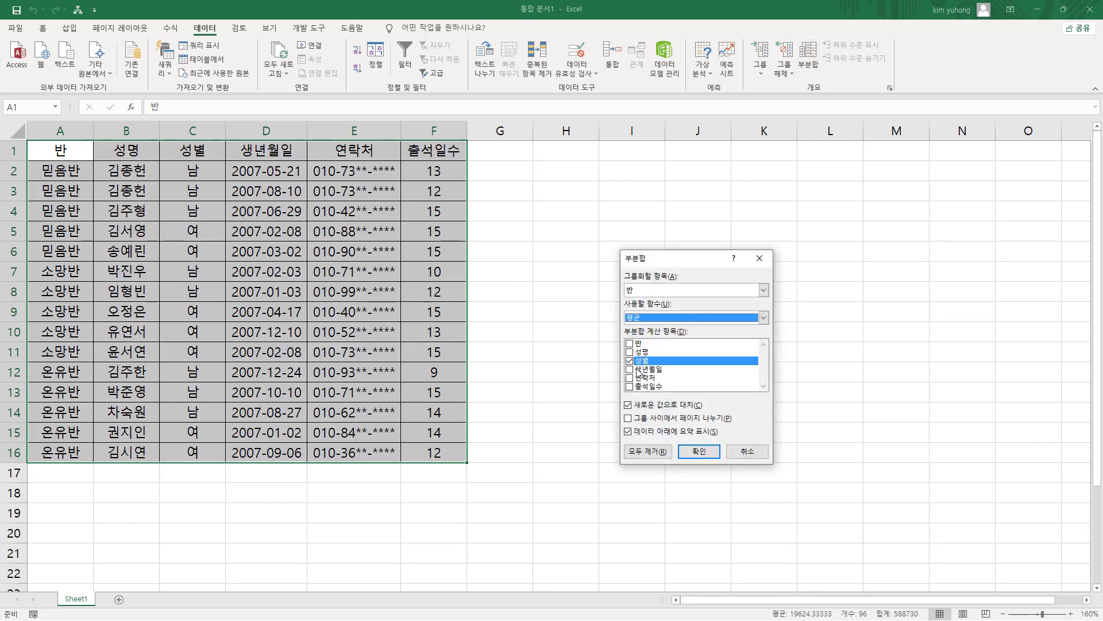
pyautogui.click(631, 361)
pyautogui.click(630, 387)
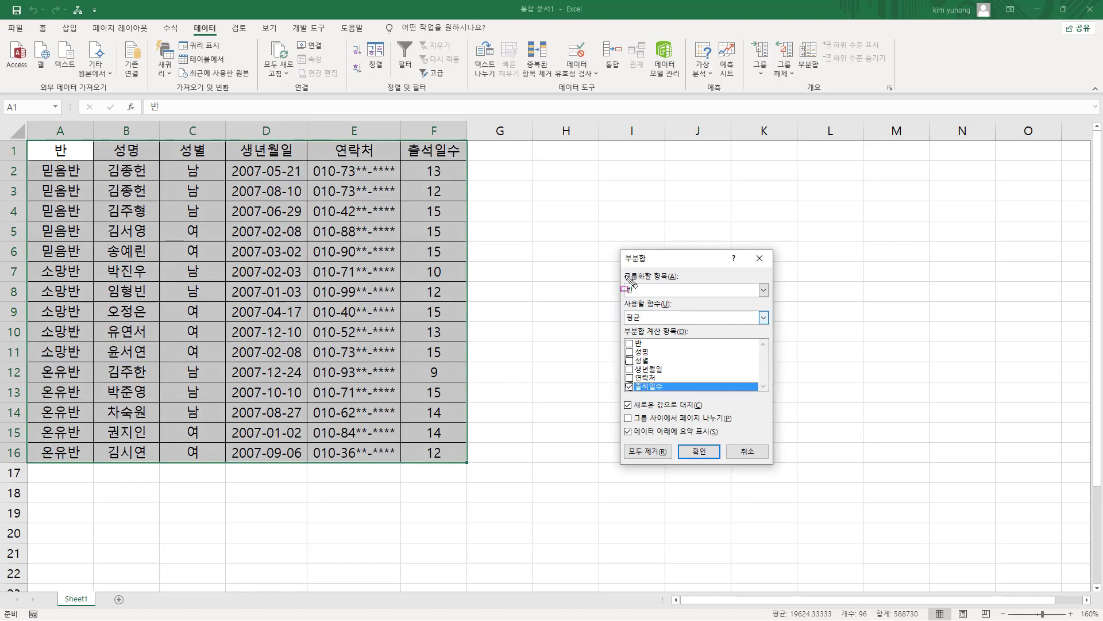
pyautogui.moveTo(623, 265); pyautogui.dragTo(694, 393)
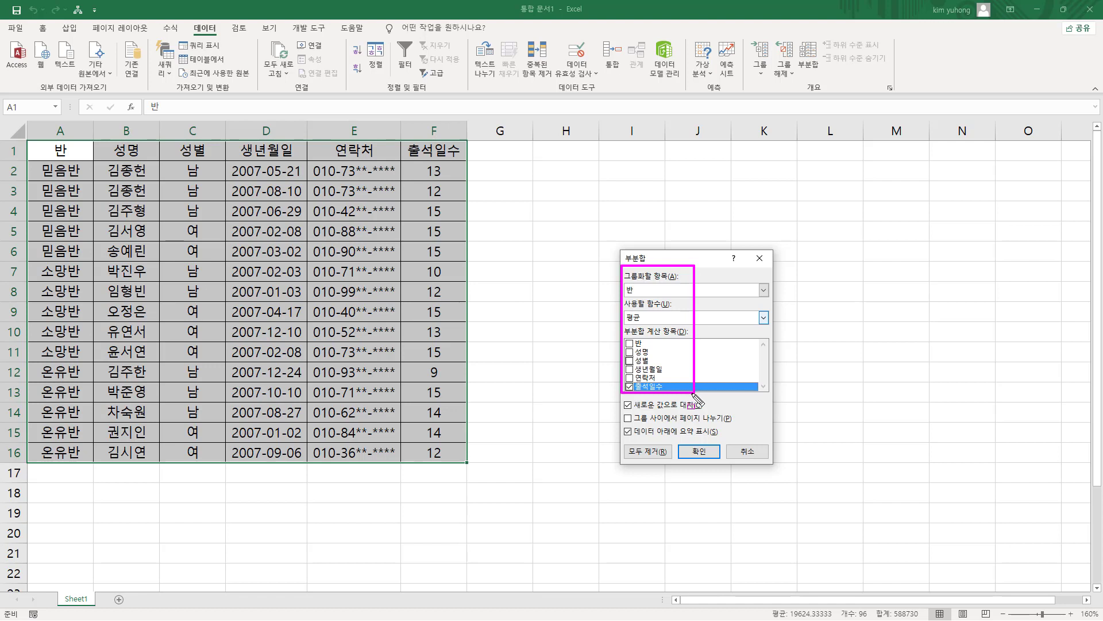
pyautogui.moveTo(619, 400); pyautogui.dragTo(704, 410)
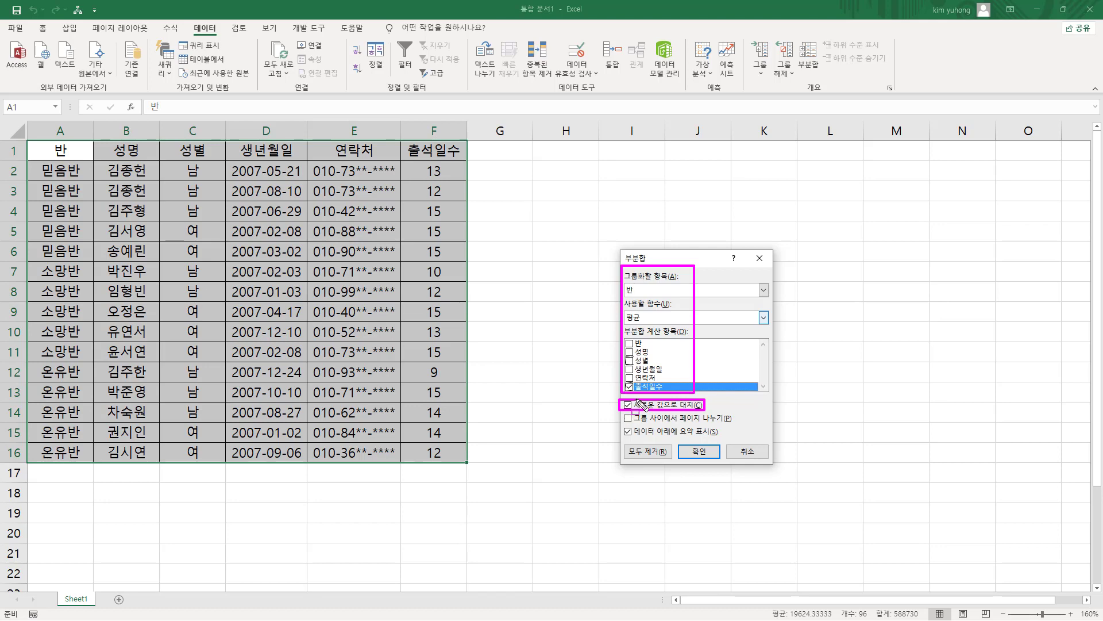
pyautogui.press('Escape')
pyautogui.click(689, 452)
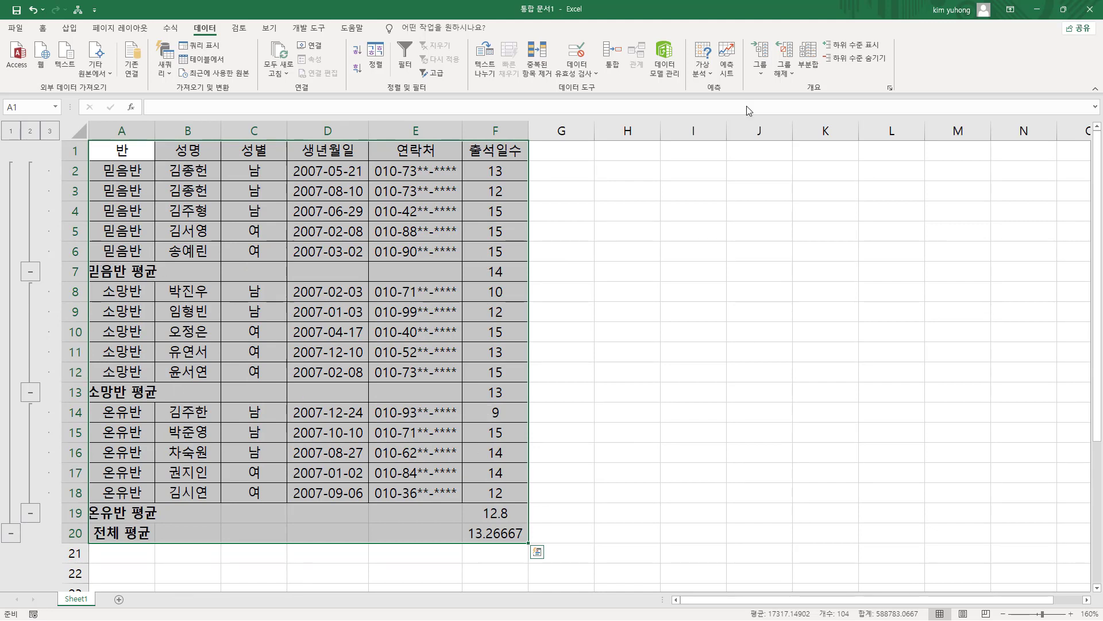
# - Add a nested subtotal grouped by 성별, using the 개수 function on 성별 only, with 새로운 값으로 대치 turned off
pyautogui.click(812, 67)
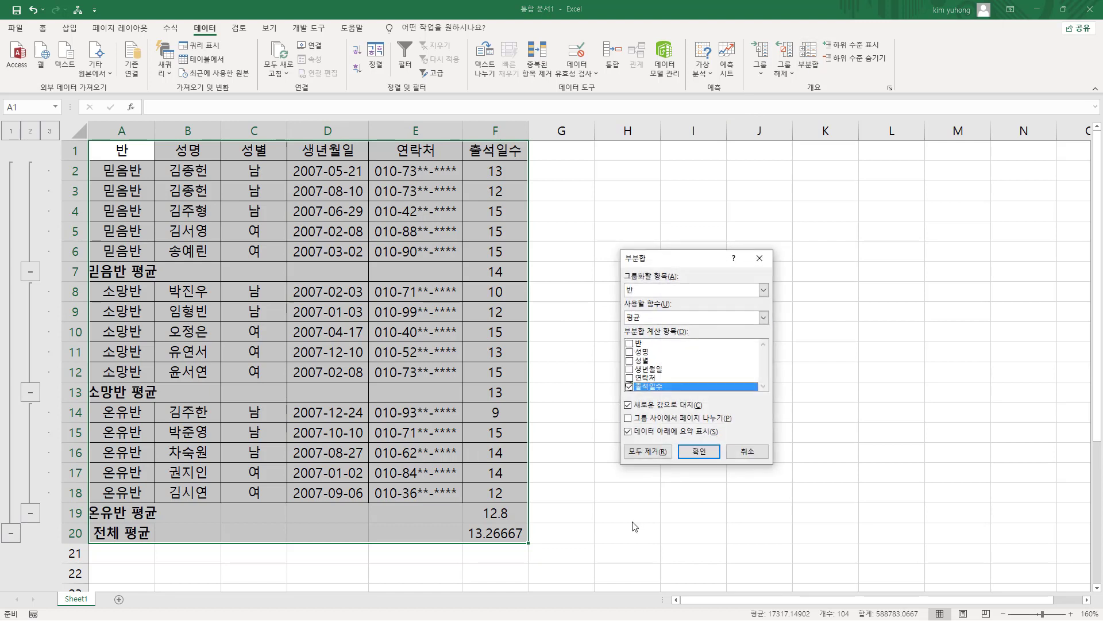
pyautogui.click(648, 291)
pyautogui.click(649, 319)
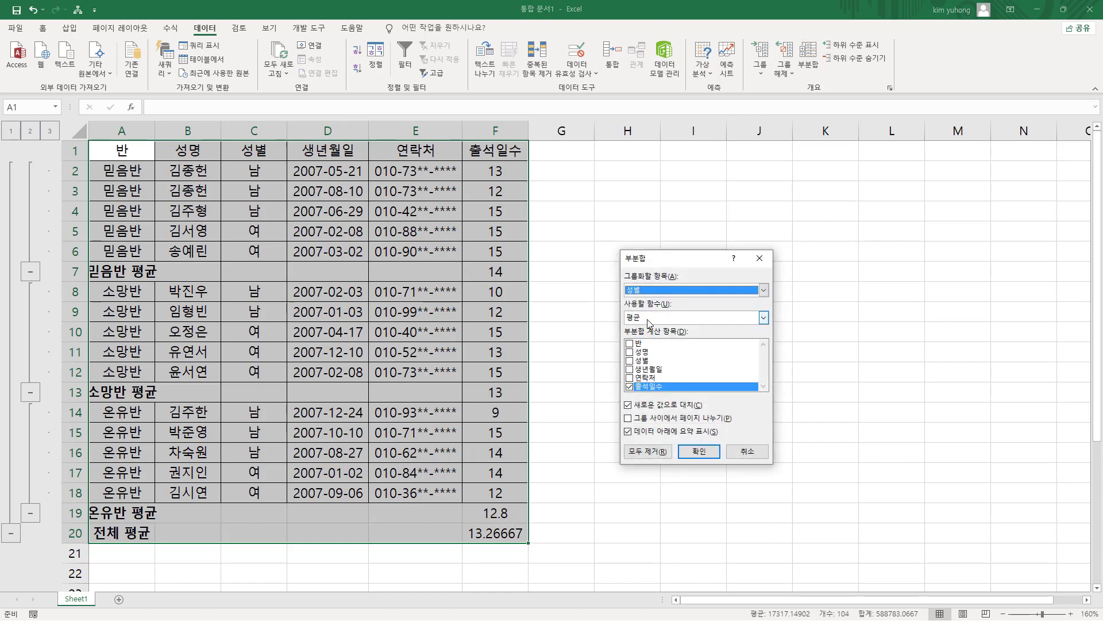
pyautogui.click(649, 317)
pyautogui.click(652, 339)
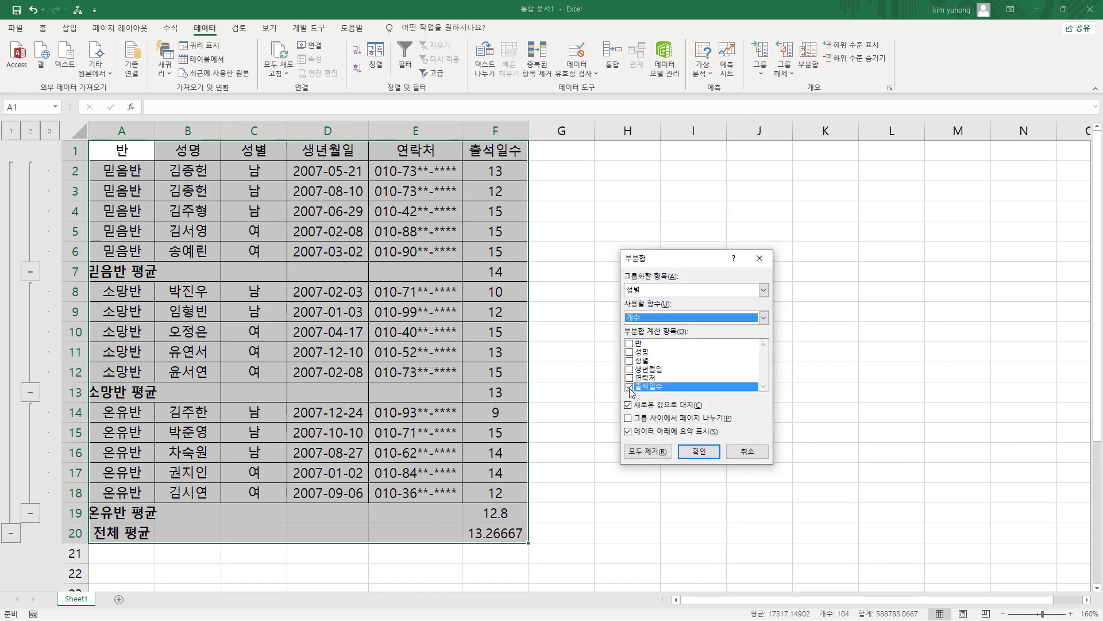
pyautogui.click(630, 387)
pyautogui.click(630, 361)
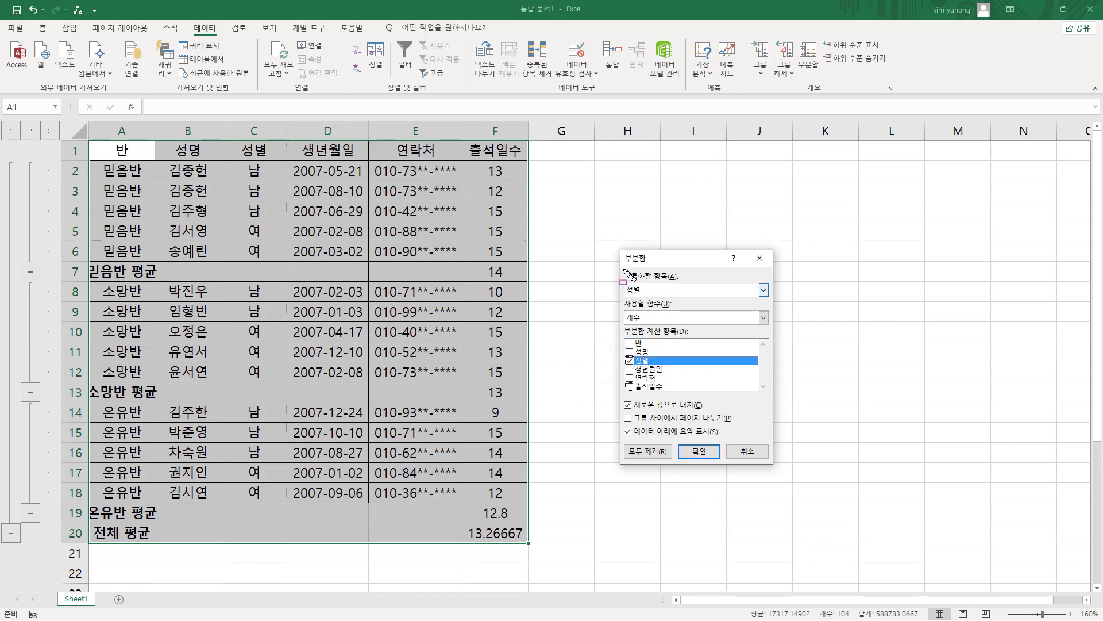
pyautogui.moveTo(620, 267)
pyautogui.mouseDown()
pyautogui.moveTo(665, 364)
pyautogui.moveTo(707, 393)
pyautogui.mouseUp()
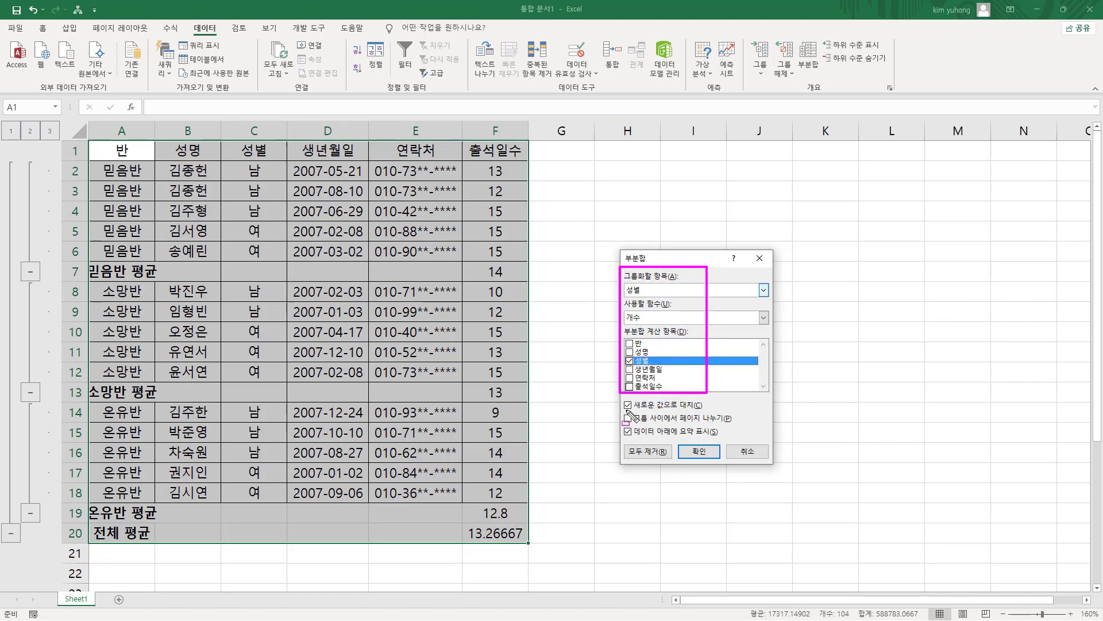
pyautogui.moveTo(626, 410); pyautogui.dragTo(713, 411)
pyautogui.moveTo(621, 398); pyautogui.dragTo(633, 412)
pyautogui.press('Escape')
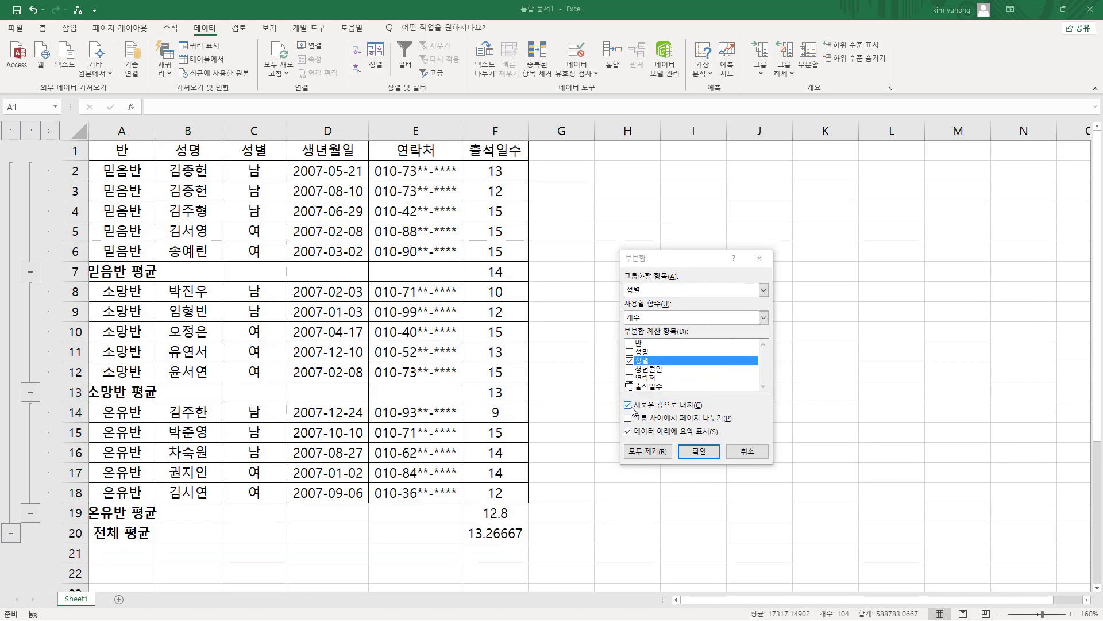
pyautogui.click(634, 406)
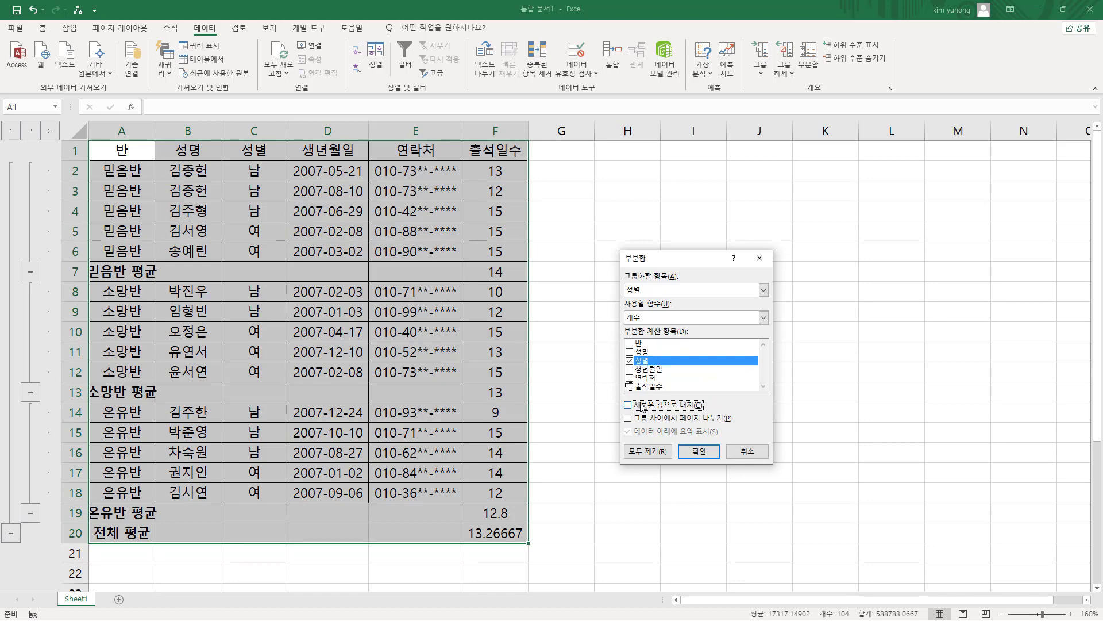
pyautogui.click(694, 451)
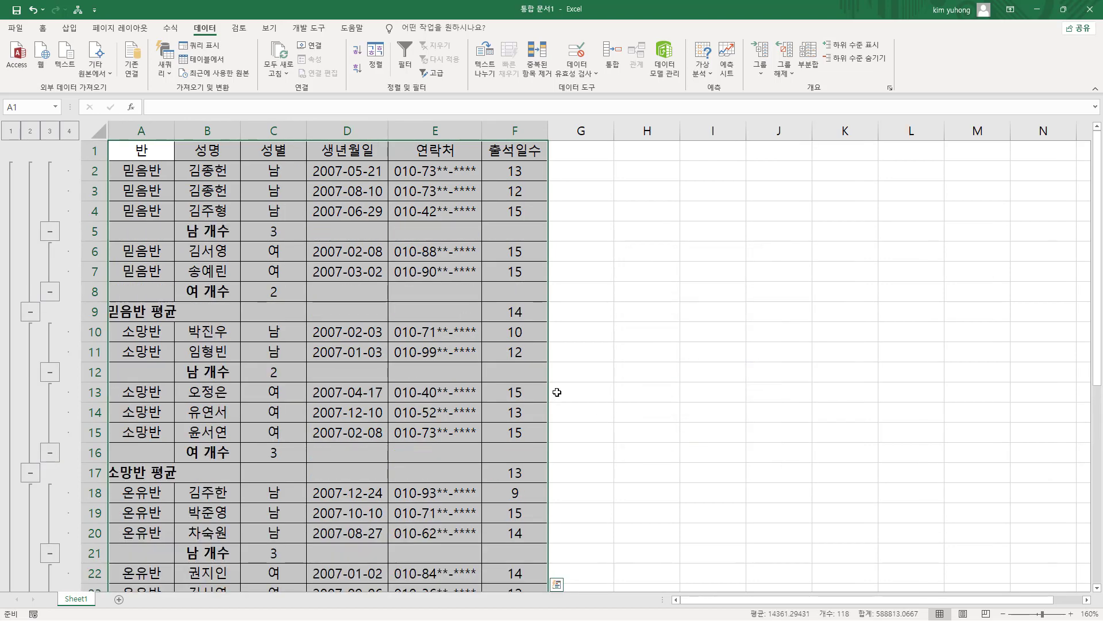
# - Examine the nested subtotal rows: the 출석일수 평균 for each 반 and the 남 and 여 개수 within each 반
pyautogui.scroll(-3, 557, 392)
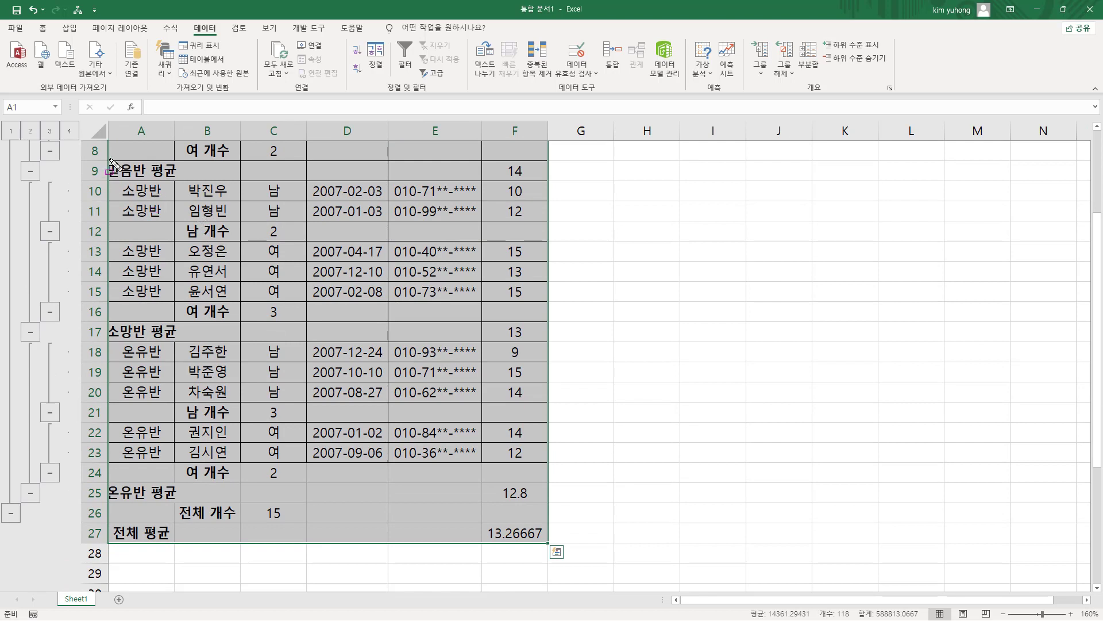
pyautogui.moveTo(109, 159); pyautogui.dragTo(563, 181)
pyautogui.moveTo(98, 317); pyautogui.dragTo(571, 344)
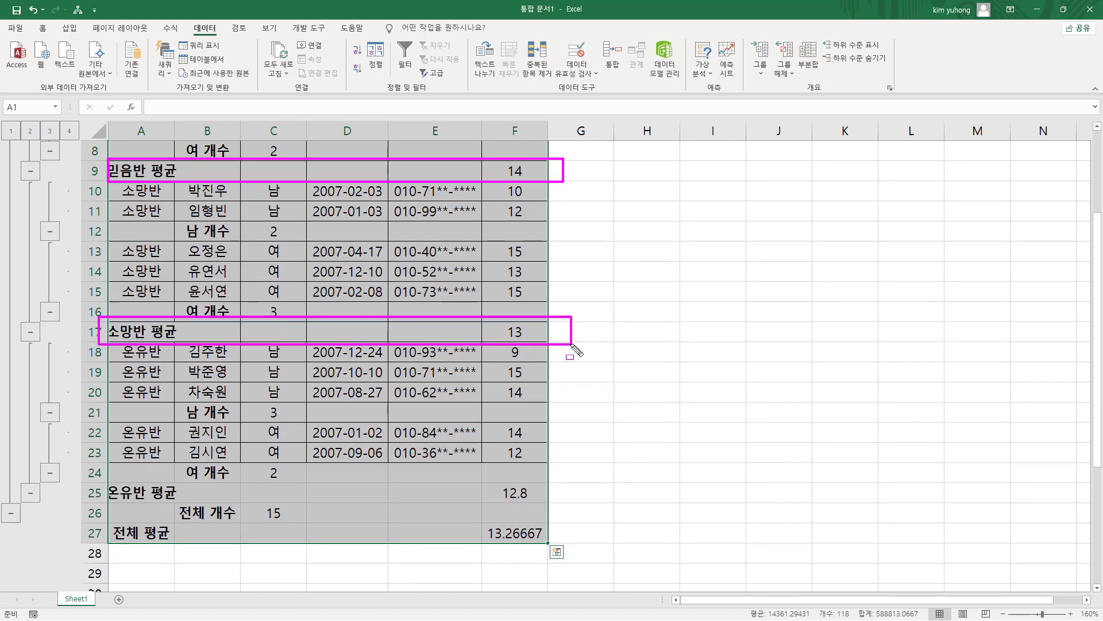
pyautogui.moveTo(108, 478); pyautogui.dragTo(561, 500)
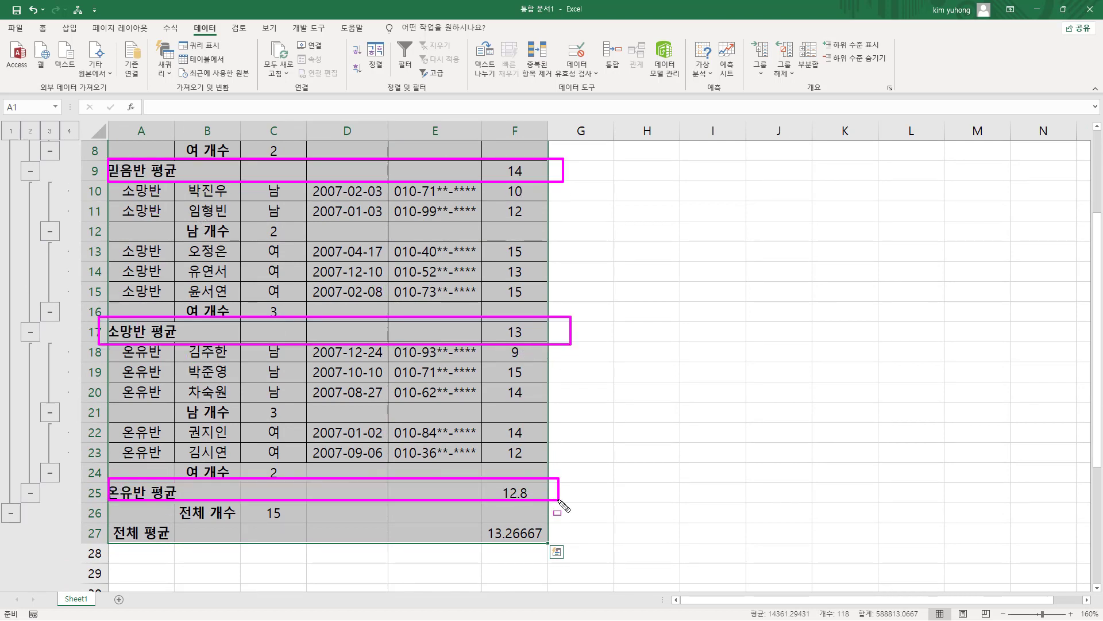
pyautogui.moveTo(177, 218); pyautogui.dragTo(301, 239)
pyautogui.moveTo(183, 299); pyautogui.dragTo(308, 322)
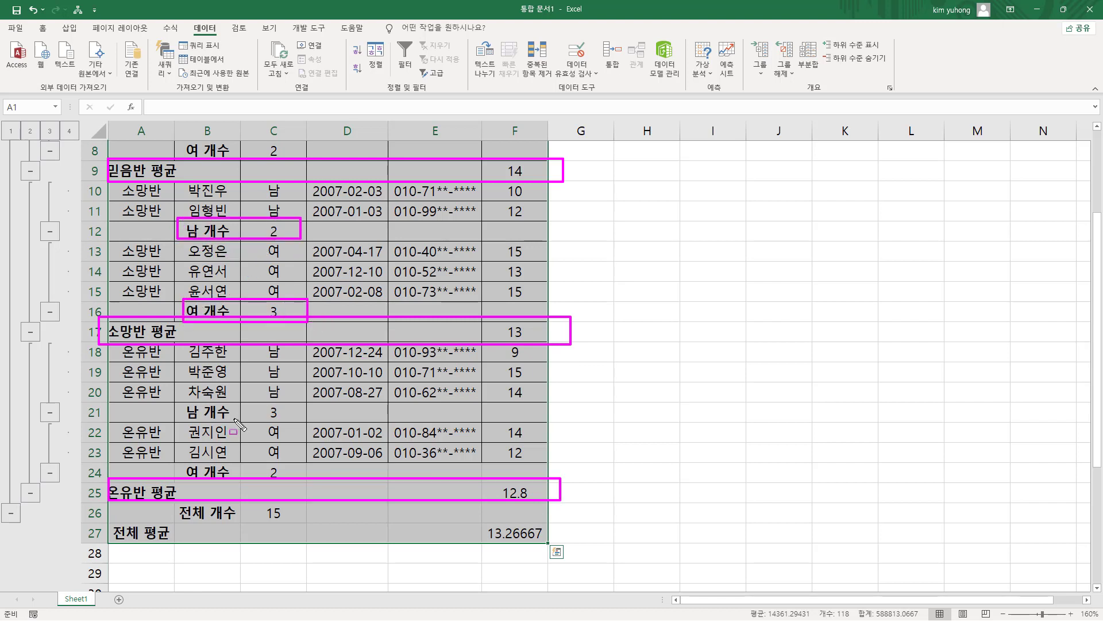
pyautogui.moveTo(176, 402); pyautogui.dragTo(307, 424)
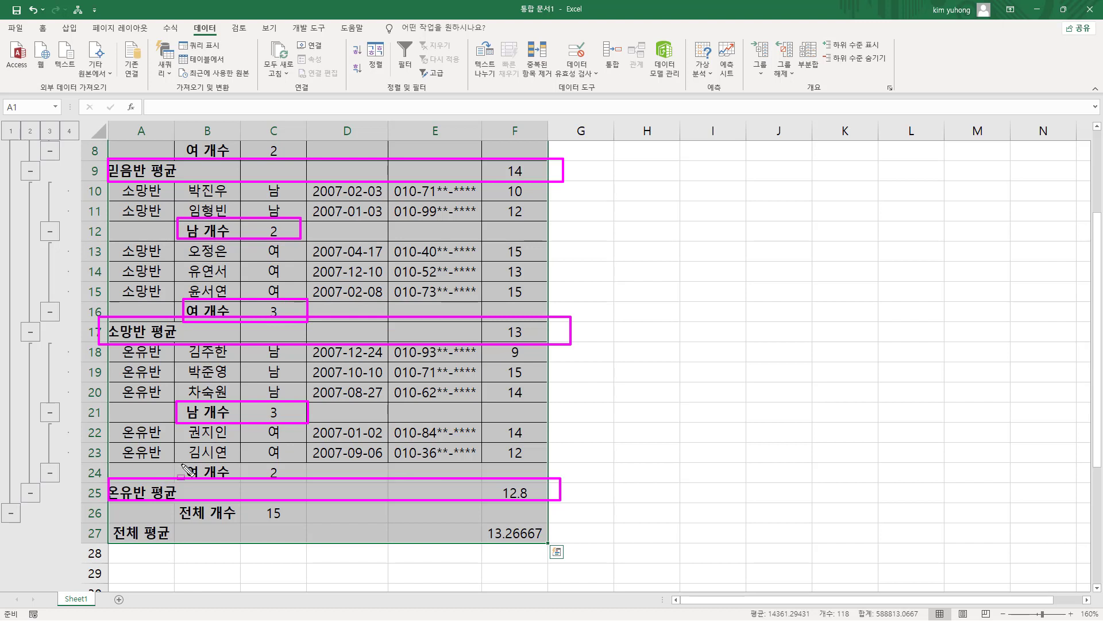
pyautogui.moveTo(179, 461); pyautogui.dragTo(315, 480)
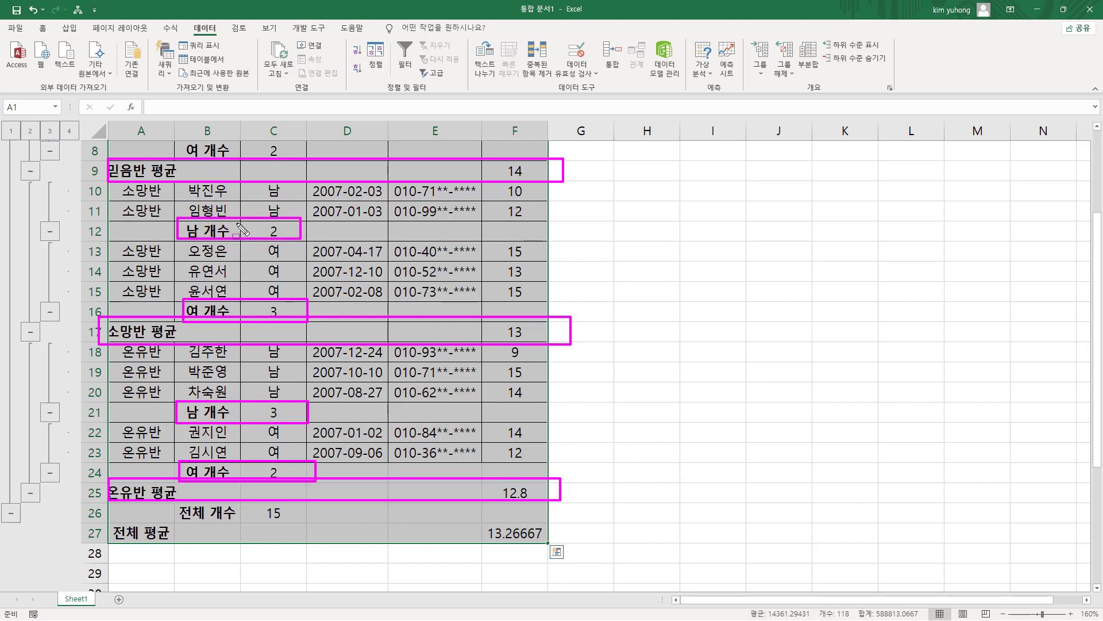
pyautogui.press('Escape')
pyautogui.scroll(3, 234, 251)
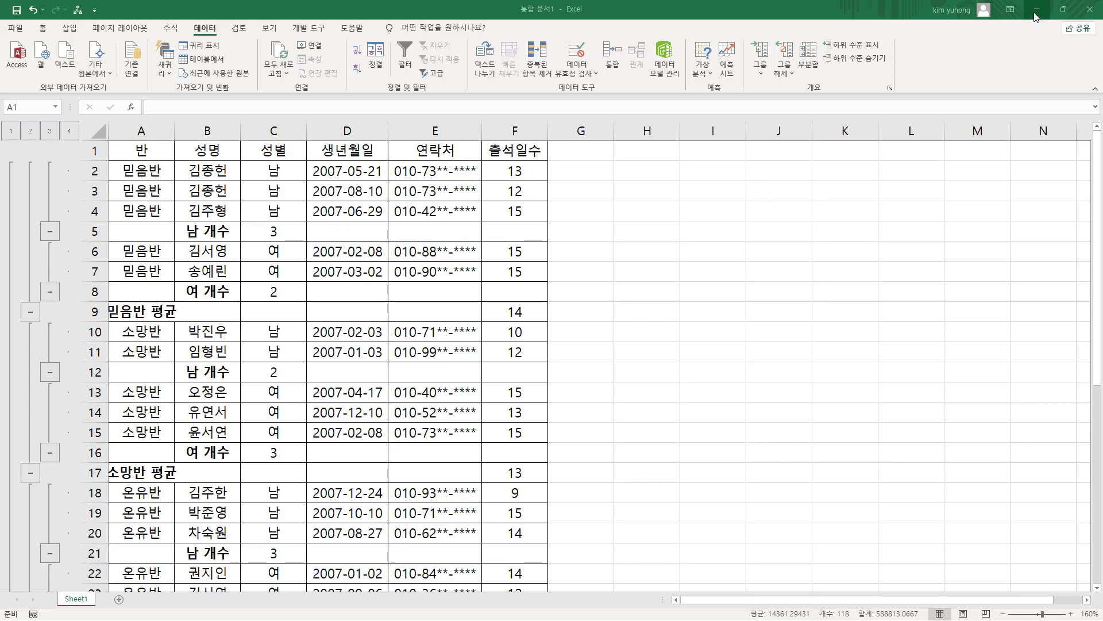
pyautogui.hotkey('ctrl', 'a')
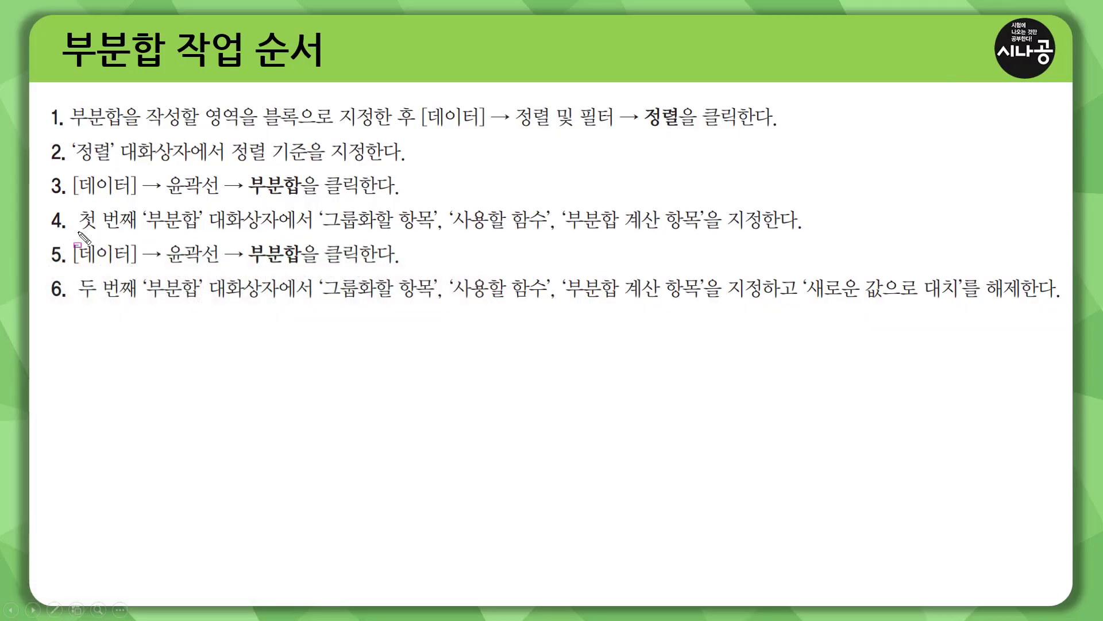
pyautogui.moveTo(78, 231)
pyautogui.mouseDown()
pyautogui.moveTo(278, 231)
pyautogui.moveTo(78, 203)
pyautogui.moveTo(78, 229)
pyautogui.mouseUp()
pyautogui.moveTo(83, 300)
pyautogui.mouseDown()
pyautogui.moveTo(81, 270)
pyautogui.moveTo(285, 310)
pyautogui.mouseUp()
pyautogui.moveTo(804, 268)
pyautogui.mouseDown()
pyautogui.moveTo(808, 282)
pyautogui.moveTo(1029, 309)
pyautogui.mouseUp()
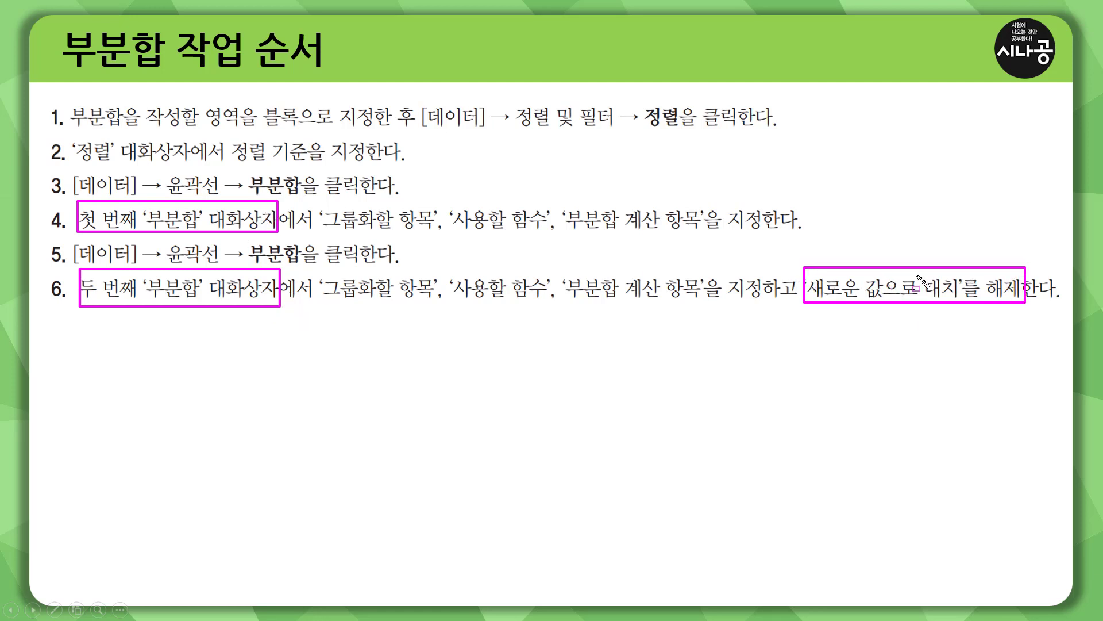